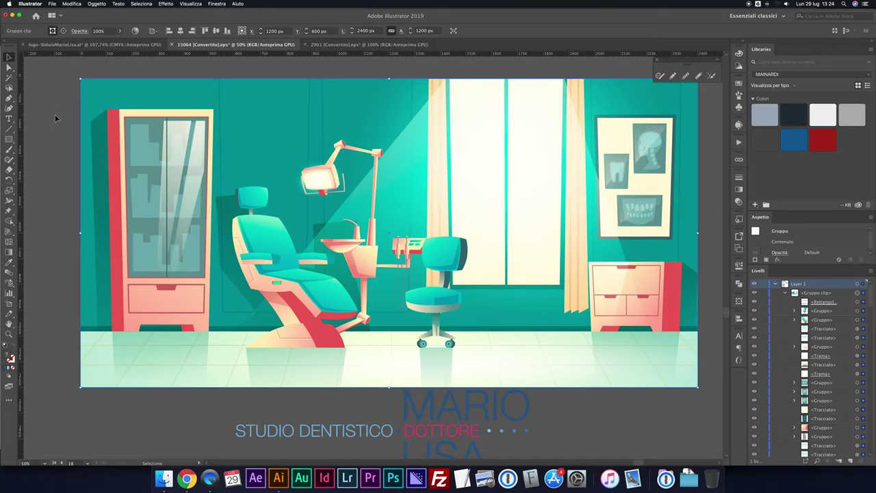
# - Add the STUDIO DENTISTICO logo's colours to the Swatches with 'Aggiungi colori selezionati'
pyautogui.click(55, 114)
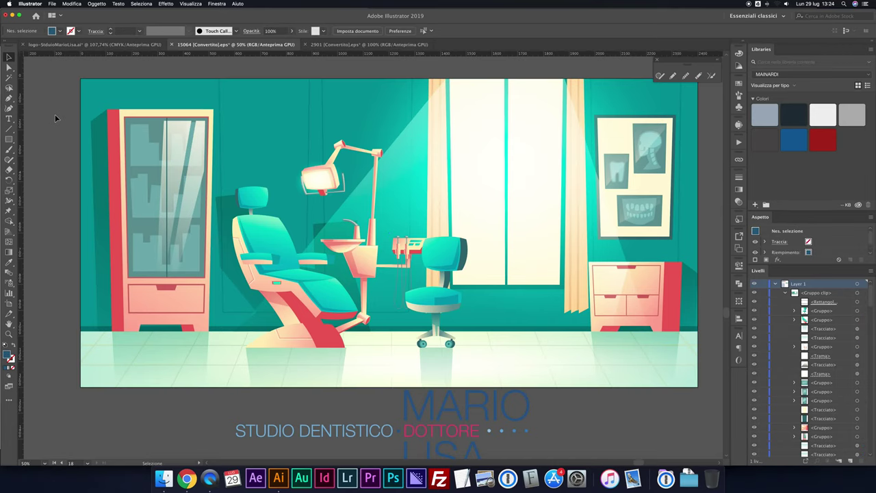
pyautogui.click(267, 429)
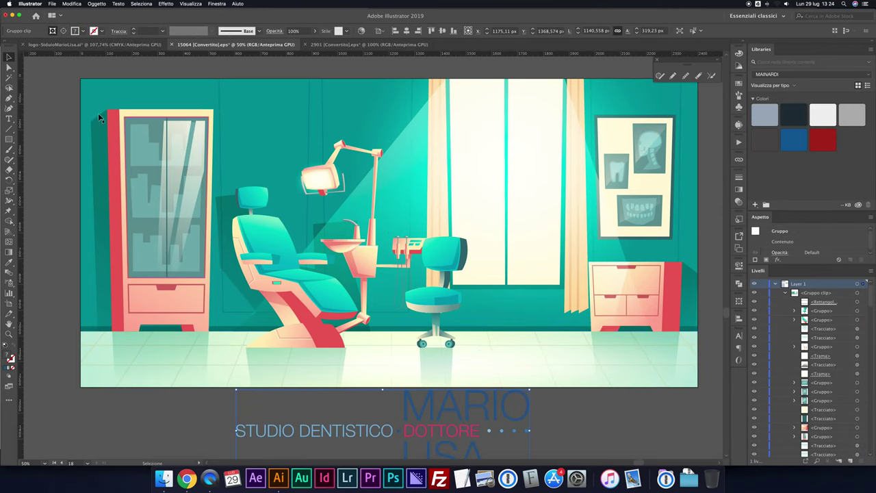
pyautogui.click(82, 30)
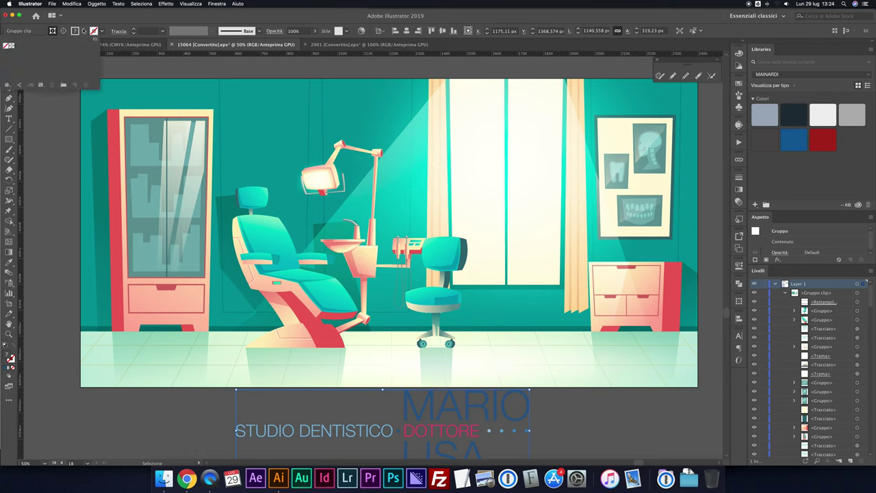
pyautogui.click(97, 42)
pyautogui.click(161, 93)
# - Select the dental-office illustration and open Recolor Artwork on its colours
pyautogui.click(148, 68)
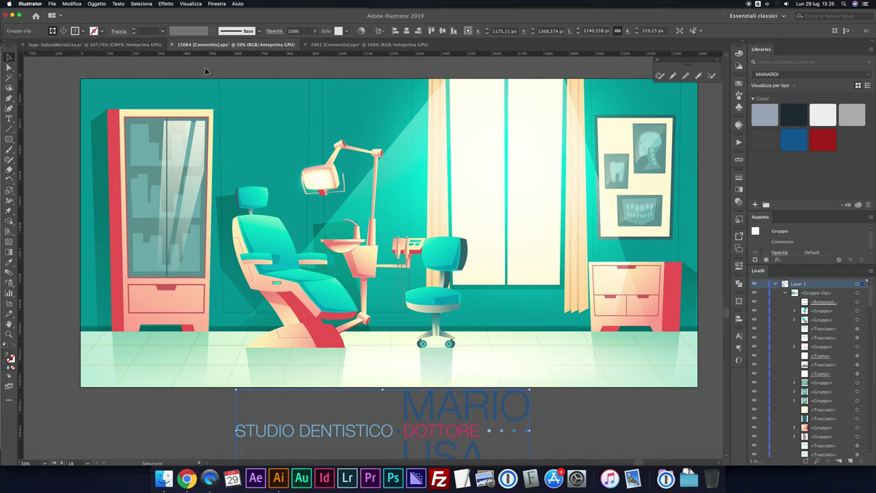
pyautogui.click(238, 89)
pyautogui.click(135, 31)
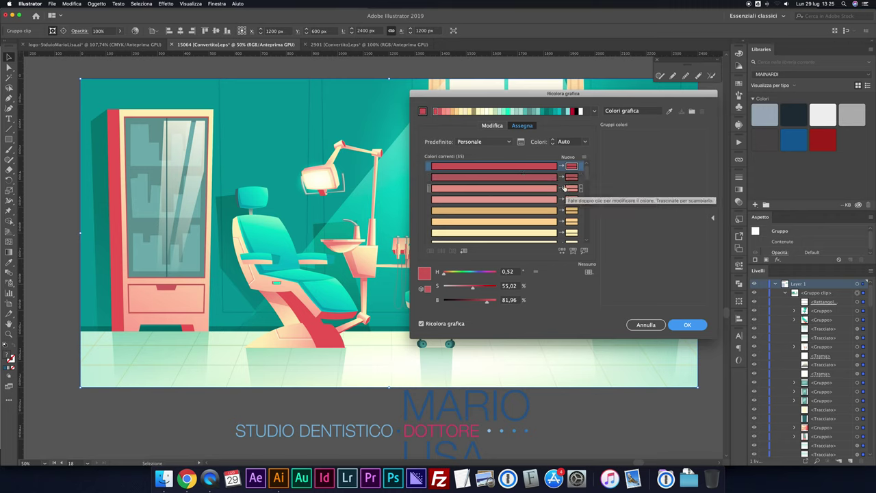
# - Map the illustration's dark red to the logo pink swatch R=201 G=71 B=117
pyautogui.scroll(-10, 565, 184)
pyautogui.click(565, 203)
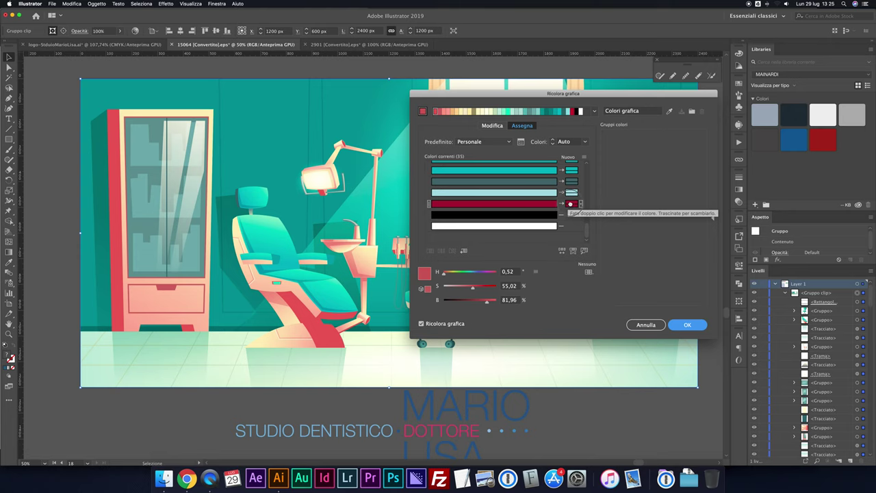
pyautogui.doubleClick(571, 204)
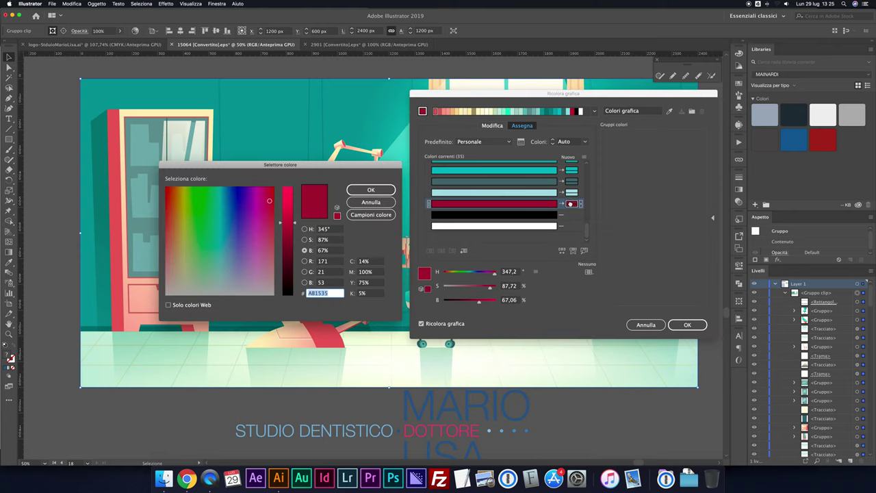
pyautogui.click(374, 216)
pyautogui.click(197, 241)
pyautogui.click(370, 190)
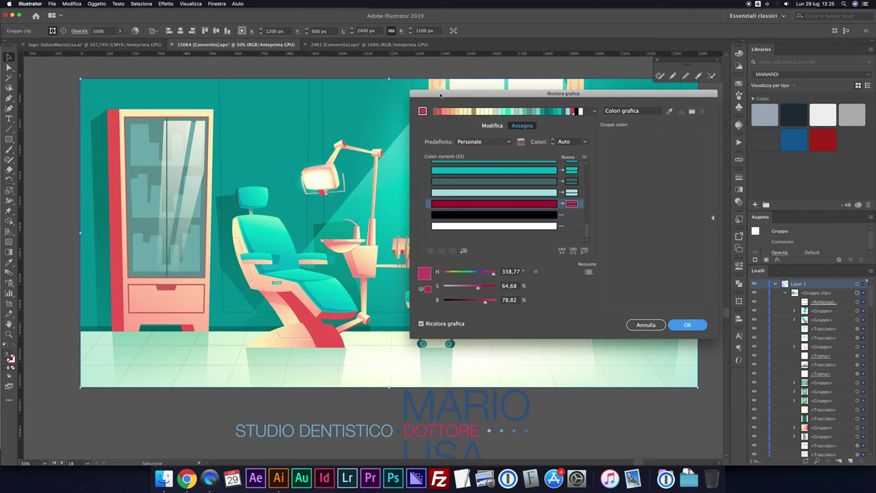
pyautogui.moveTo(440, 95); pyautogui.dragTo(508, 92)
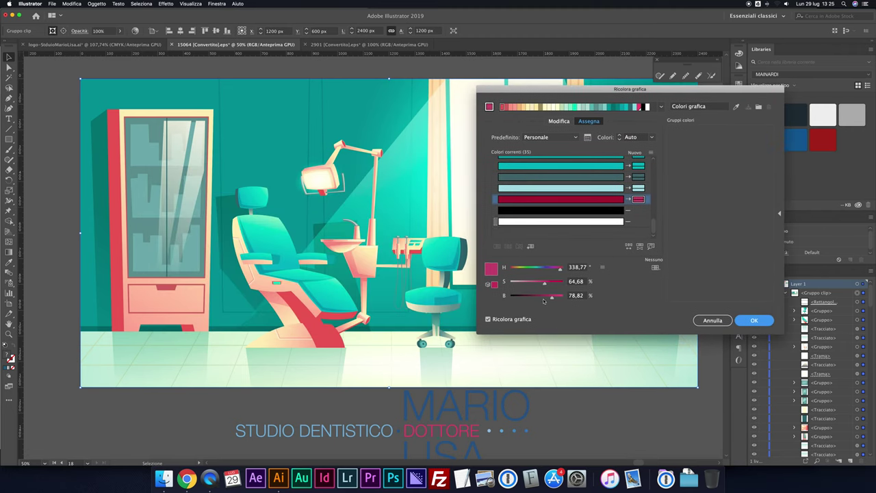
# - Darken the pink replacement and map light cyan to logo blue R=164 G=192 B=226
pyautogui.moveTo(551, 299); pyautogui.dragTo(545, 298)
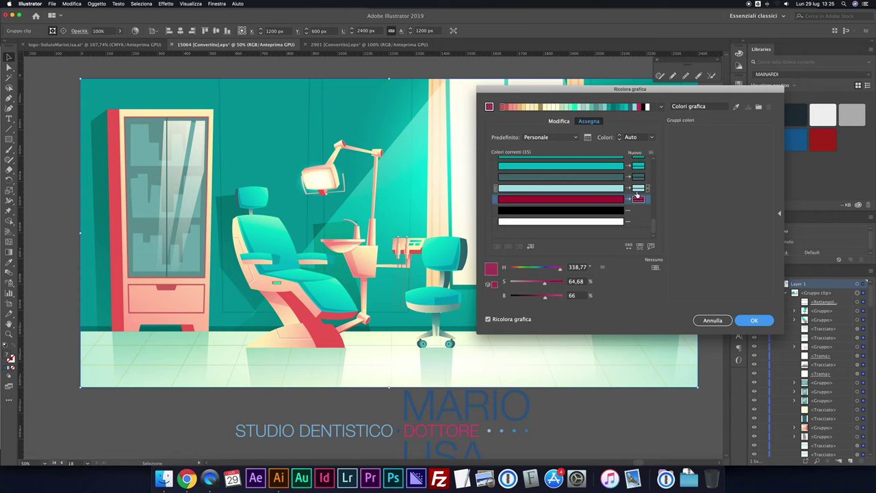
pyautogui.doubleClick(638, 188)
pyautogui.click(370, 214)
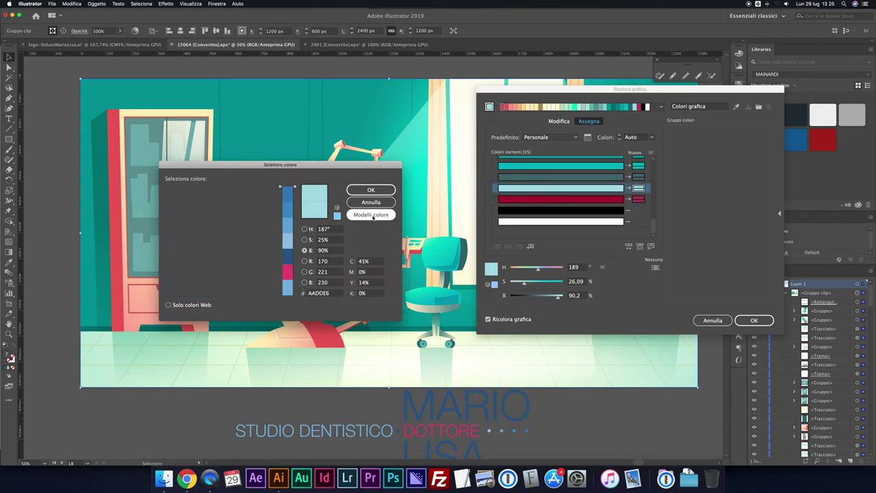
pyautogui.click(218, 251)
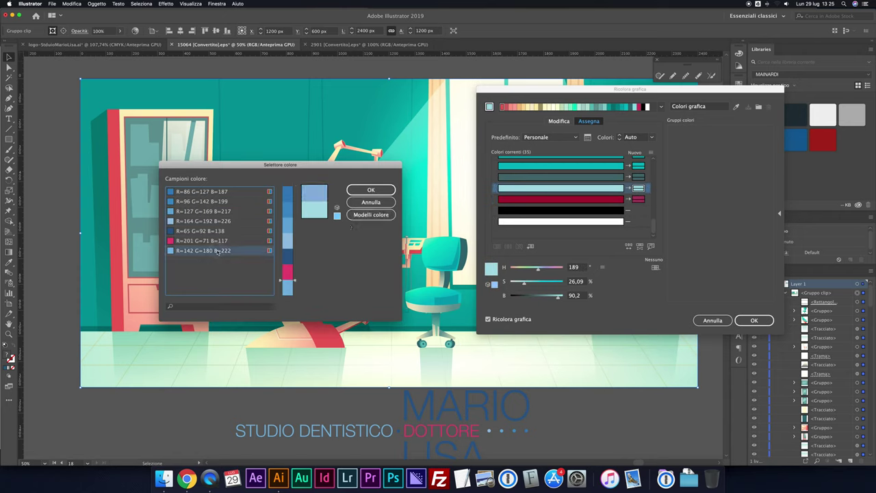
pyautogui.click(285, 244)
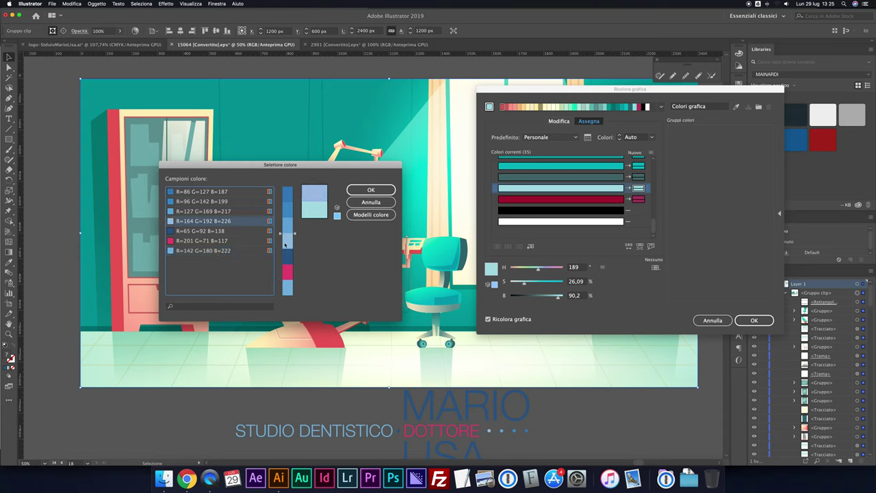
pyautogui.click(370, 189)
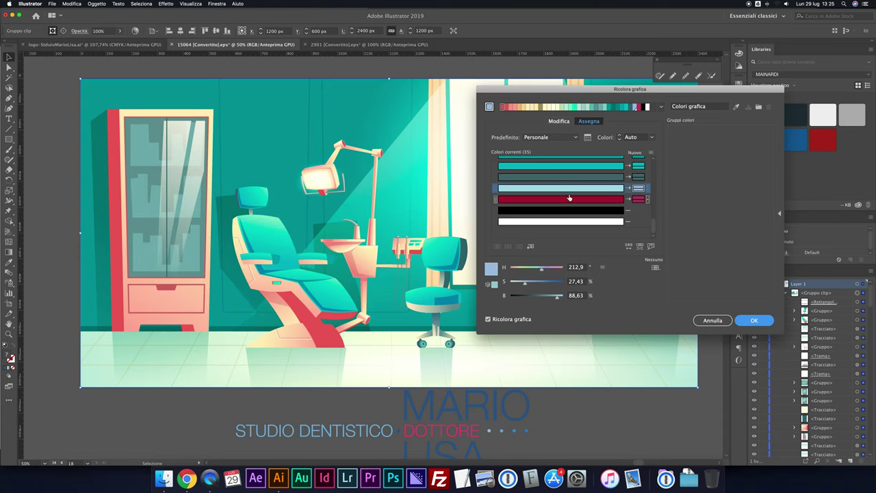
# - Map the dark teal row to logo blue R=96 G=142 B=199
pyautogui.doubleClick(637, 177)
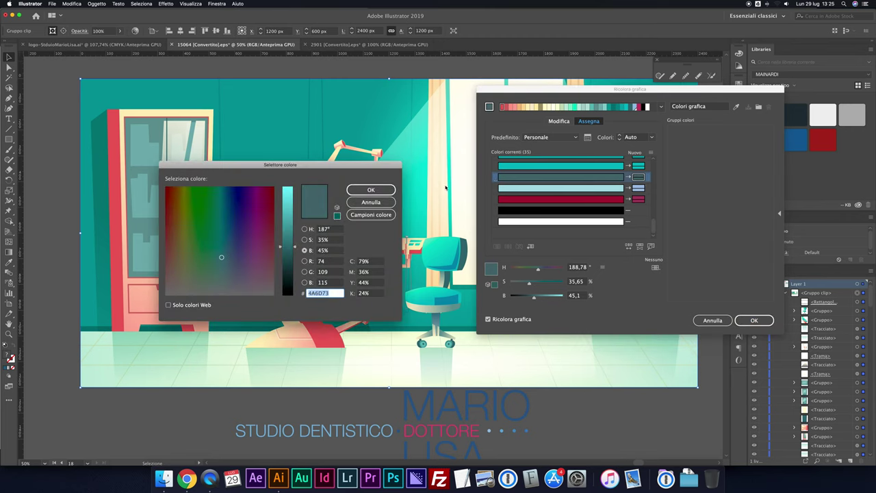
pyautogui.click(370, 215)
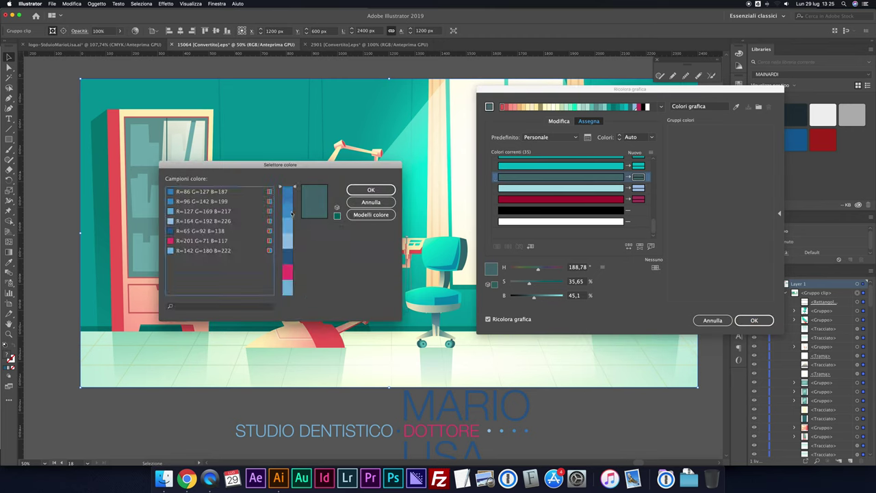
pyautogui.click(294, 203)
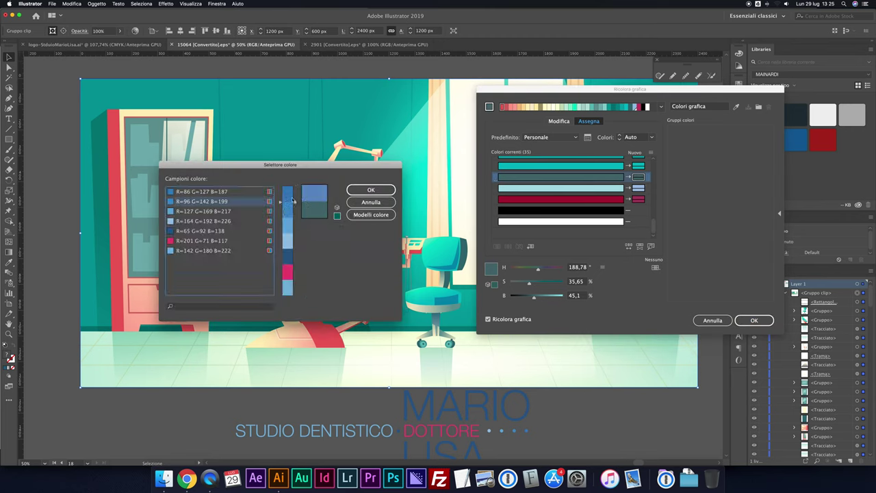
pyautogui.click(370, 190)
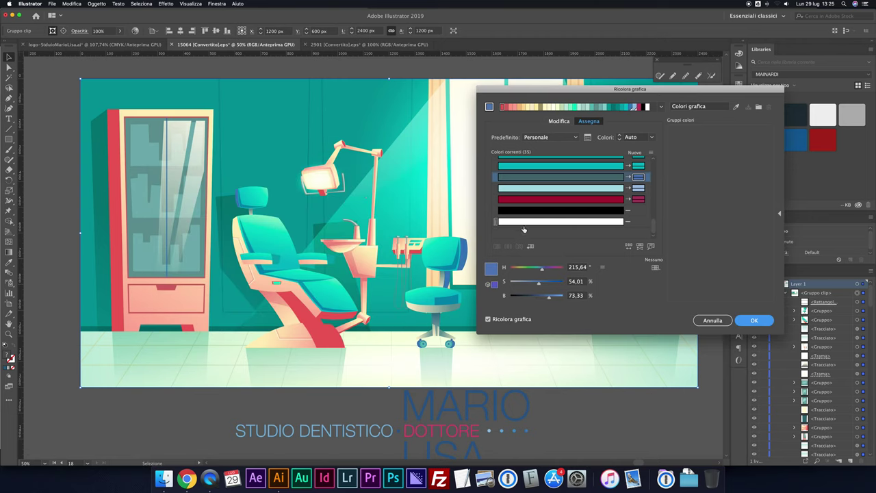
# - Map two teal rows to logo blues R=127 G=169 B=217 and R=96 G=142 B=199
pyautogui.scroll(5, 523, 226)
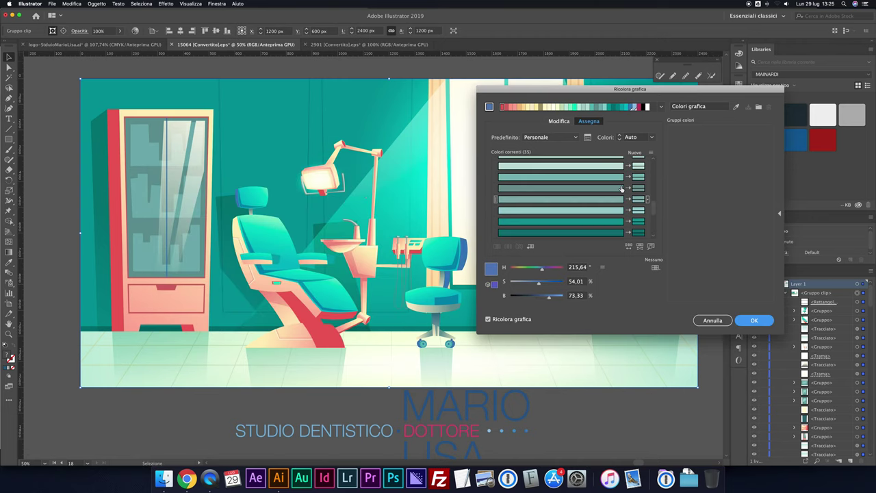
pyautogui.doubleClick(638, 221)
pyautogui.click(368, 215)
pyautogui.click(287, 229)
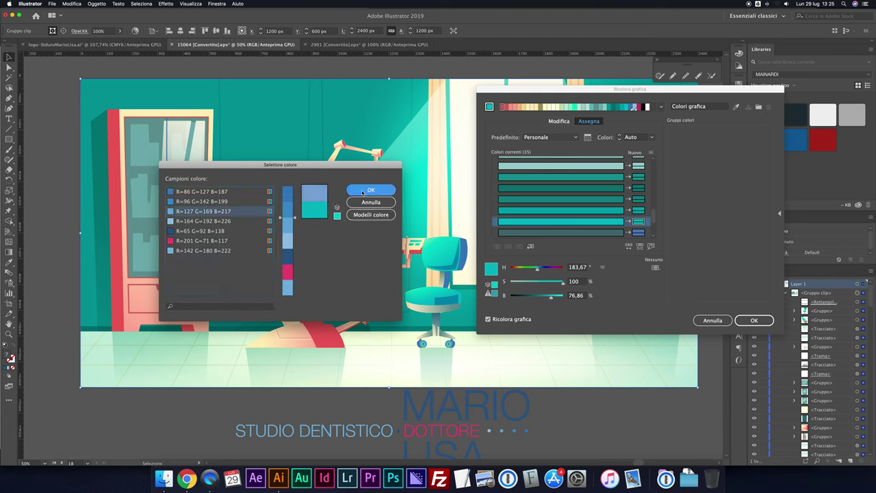
pyautogui.click(370, 189)
pyautogui.doubleClick(638, 211)
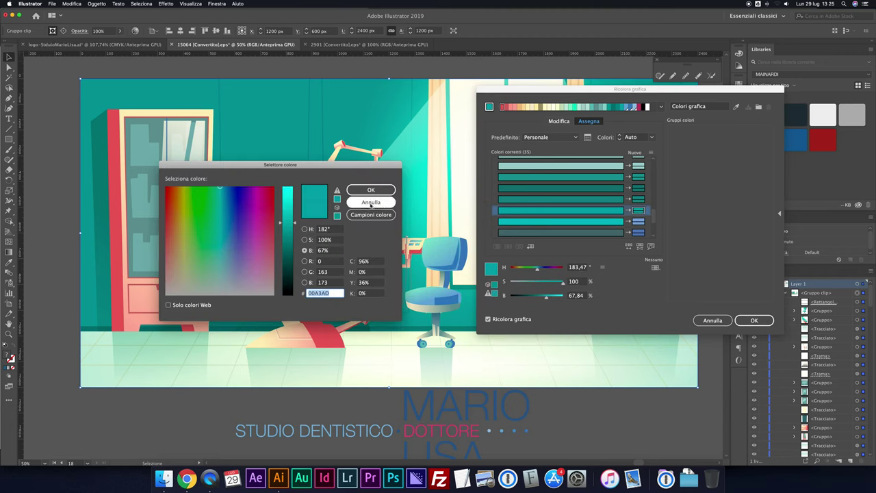
pyautogui.click(356, 214)
pyautogui.click(290, 216)
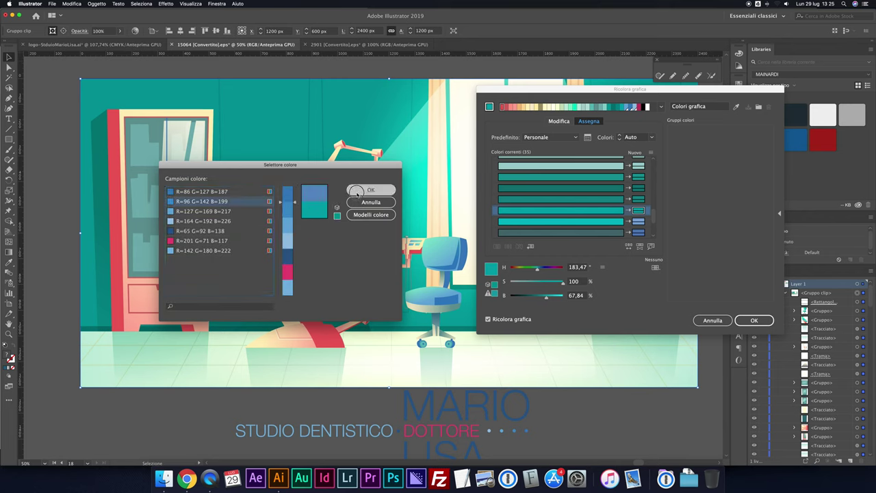
pyautogui.click(370, 189)
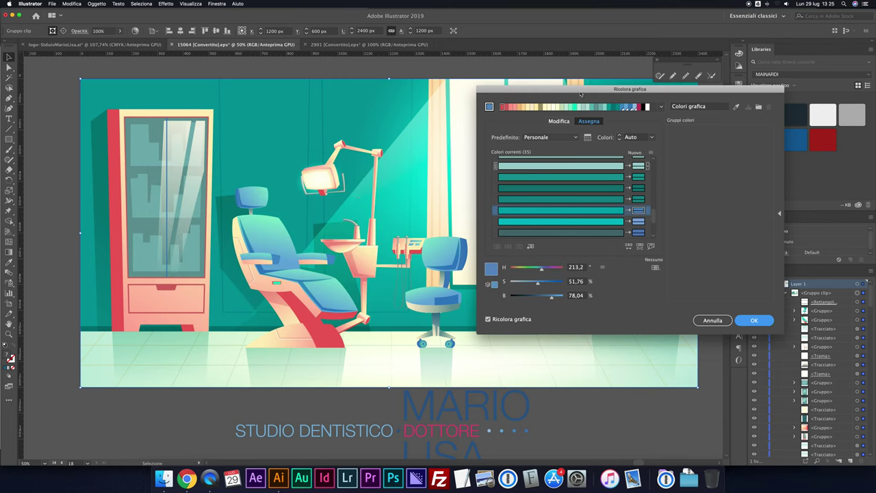
pyautogui.moveTo(580, 94); pyautogui.dragTo(733, 172)
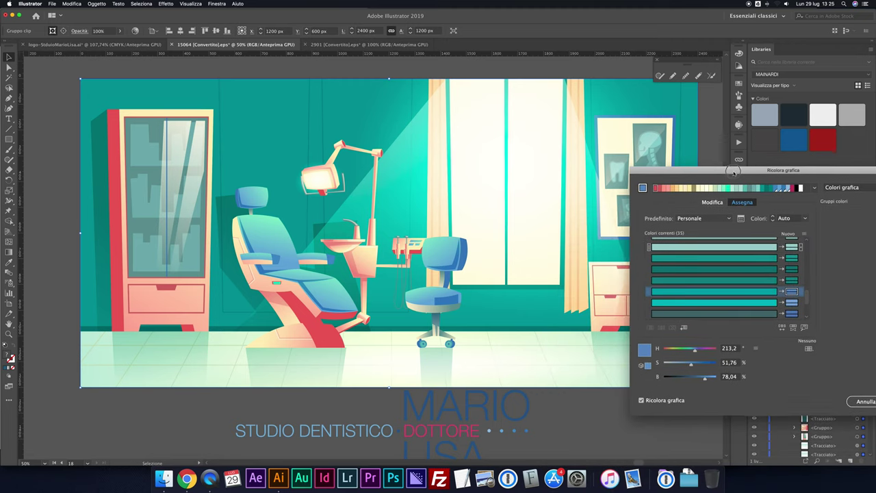
# - Map a teal row to logo blue R=96 G=142 B=199
pyautogui.moveTo(733, 172); pyautogui.dragTo(660, 157)
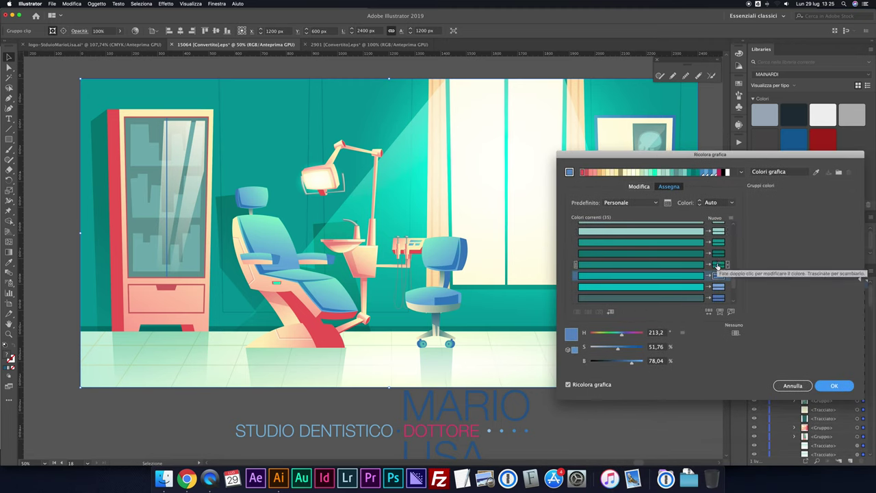
pyautogui.doubleClick(717, 265)
pyautogui.click(372, 215)
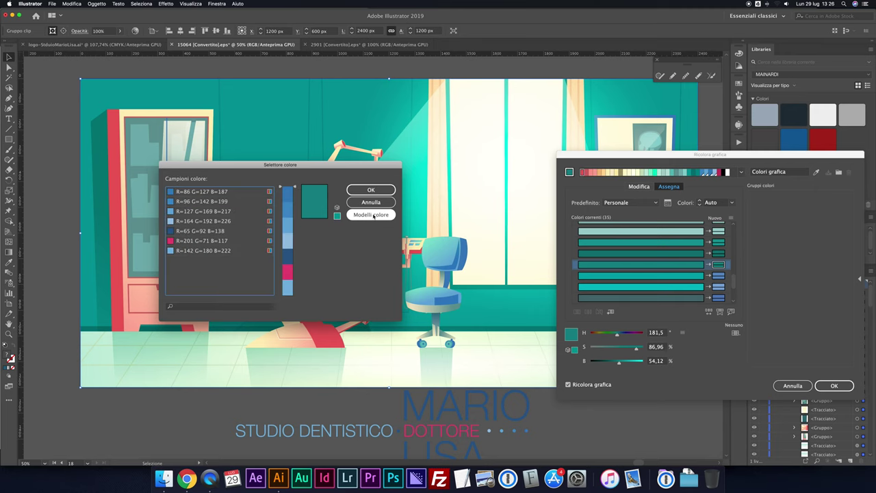
pyautogui.moveTo(280, 165)
pyautogui.mouseDown()
pyautogui.moveTo(710, 209)
pyautogui.moveTo(706, 123)
pyautogui.mouseUp()
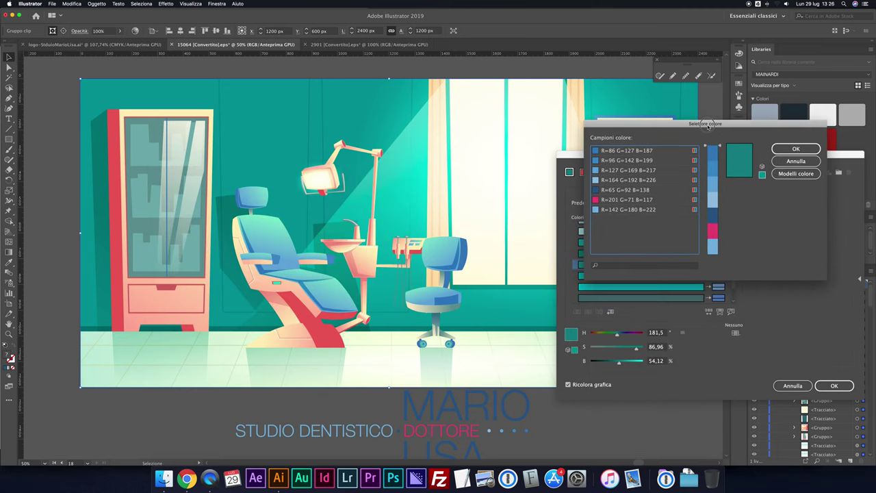
pyautogui.click(714, 175)
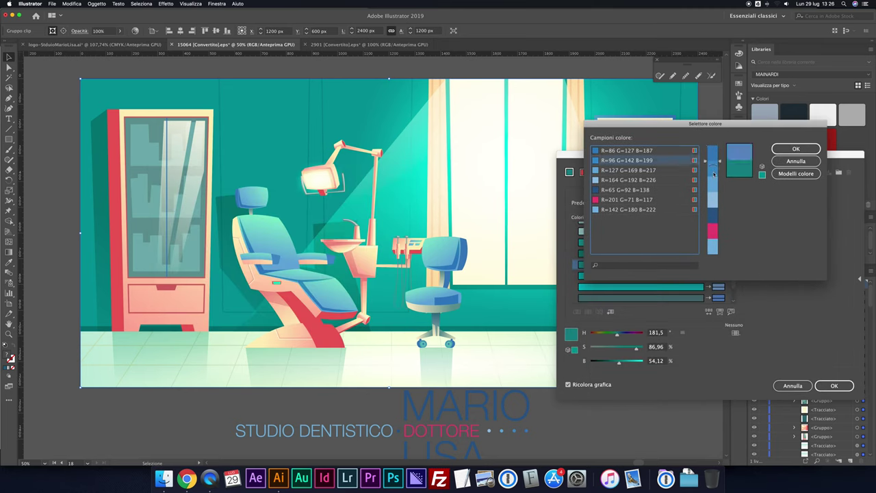
pyautogui.click(790, 150)
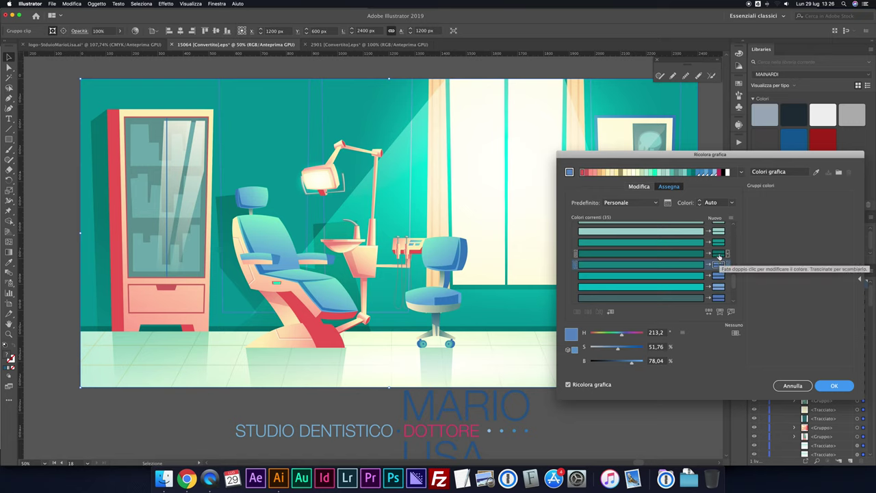
# - Map the third teal row to light blue R=142 G=180 B=222 at about 50 brightness
pyautogui.doubleClick(719, 254)
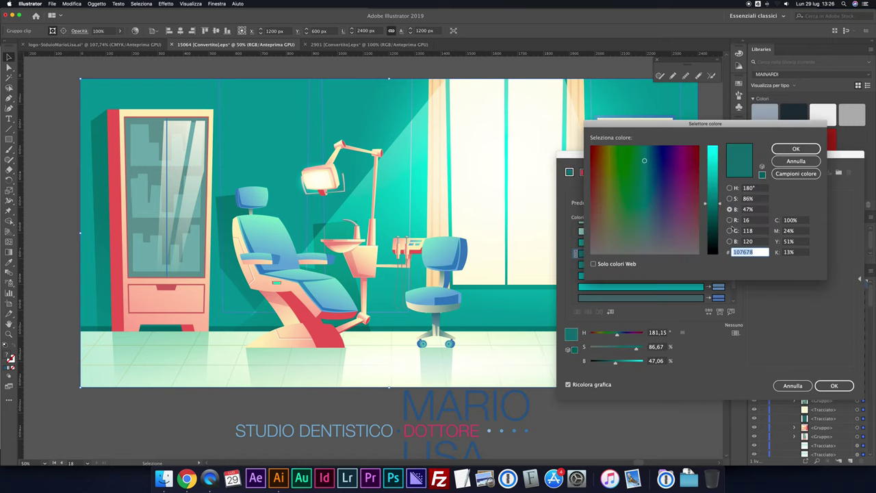
pyautogui.click(795, 173)
pyautogui.click(713, 250)
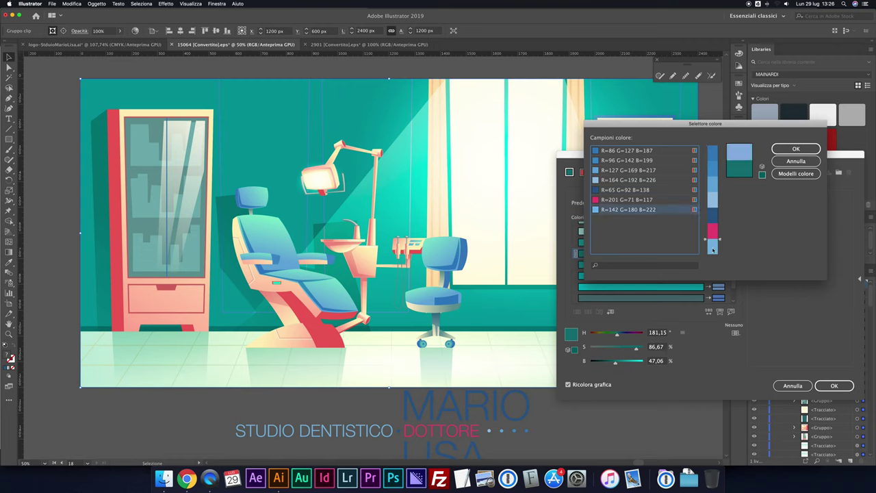
pyautogui.click(792, 150)
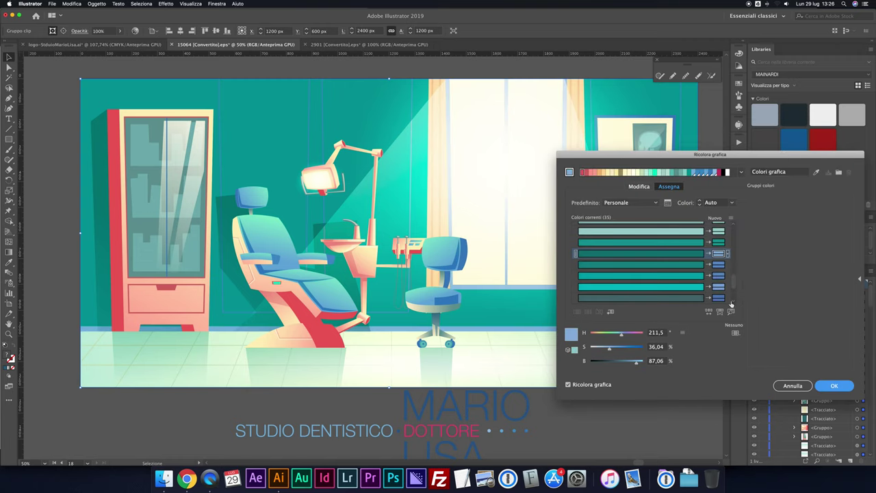
pyautogui.moveTo(633, 364); pyautogui.dragTo(614, 365)
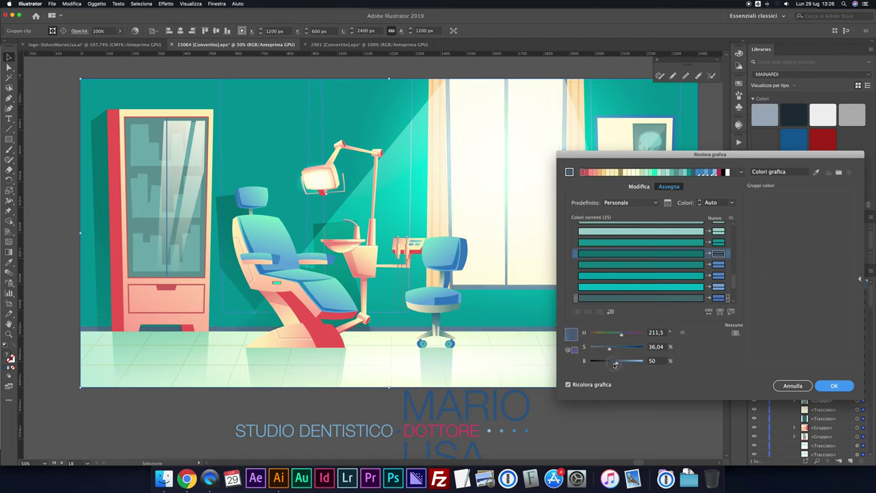
# - Recolour the teal walls and background, trying dark and light blues, settling on R=86 G=127 B=187
pyautogui.doubleClick(719, 242)
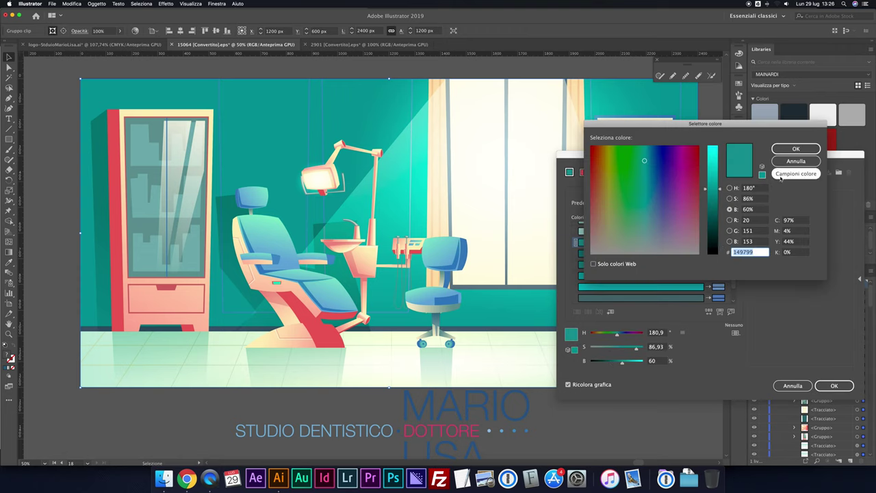
pyautogui.click(795, 173)
pyautogui.click(713, 213)
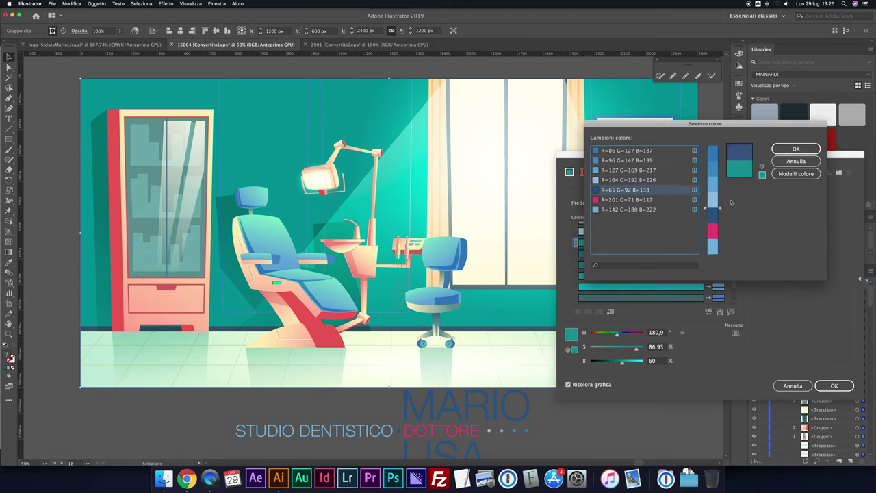
pyautogui.click(782, 150)
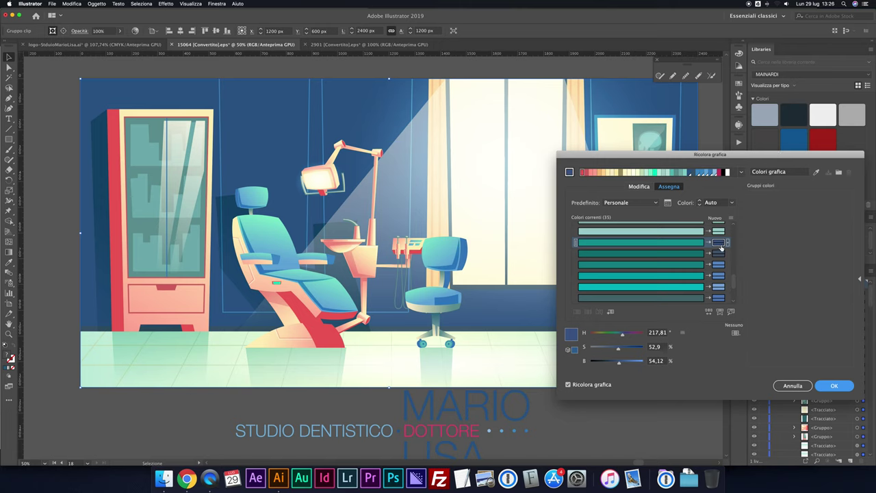
pyautogui.doubleClick(716, 243)
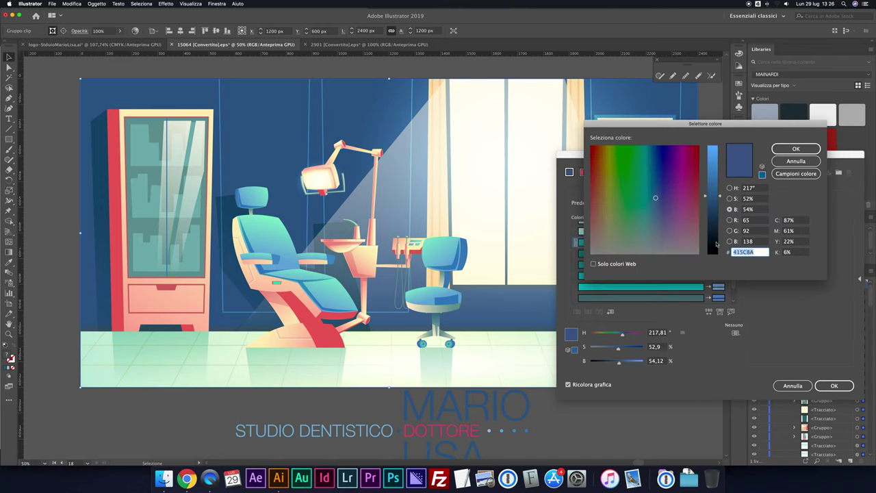
pyautogui.click(795, 173)
pyautogui.click(714, 198)
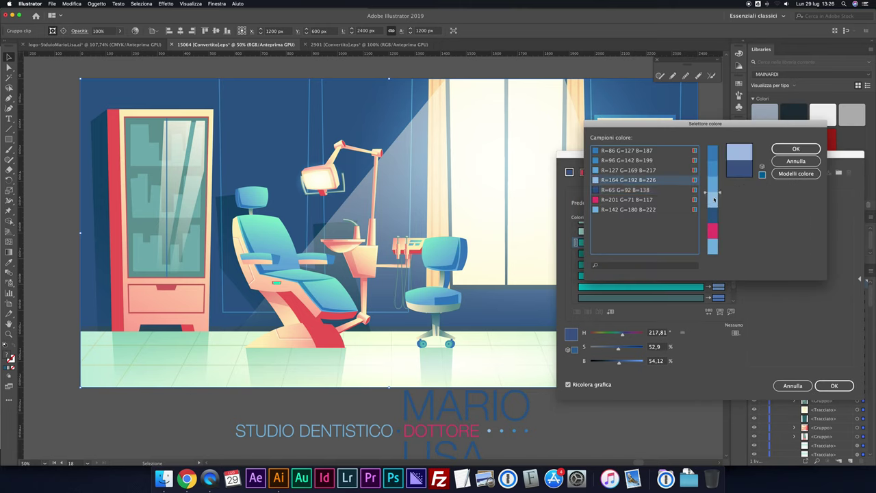
pyautogui.click(778, 148)
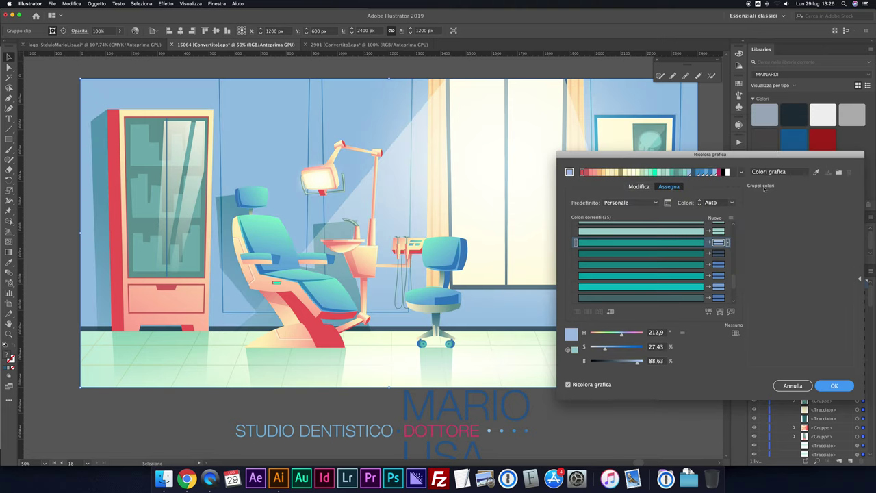
pyautogui.doubleClick(716, 243)
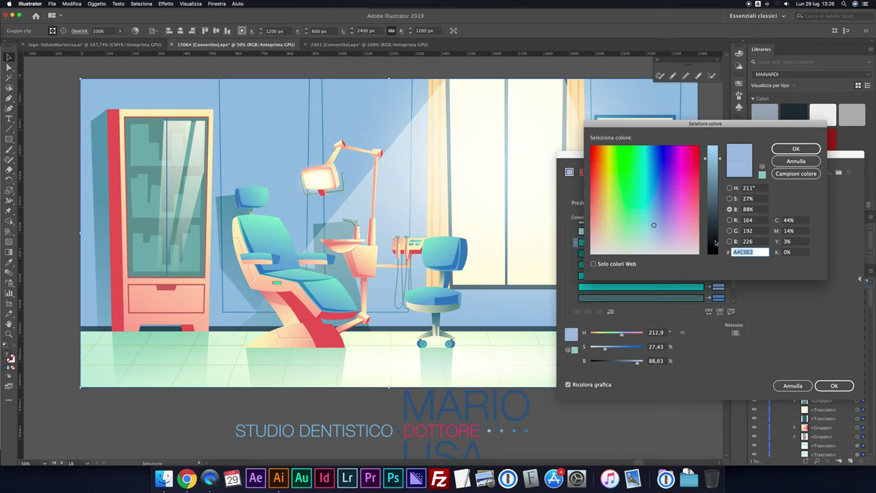
pyautogui.click(795, 173)
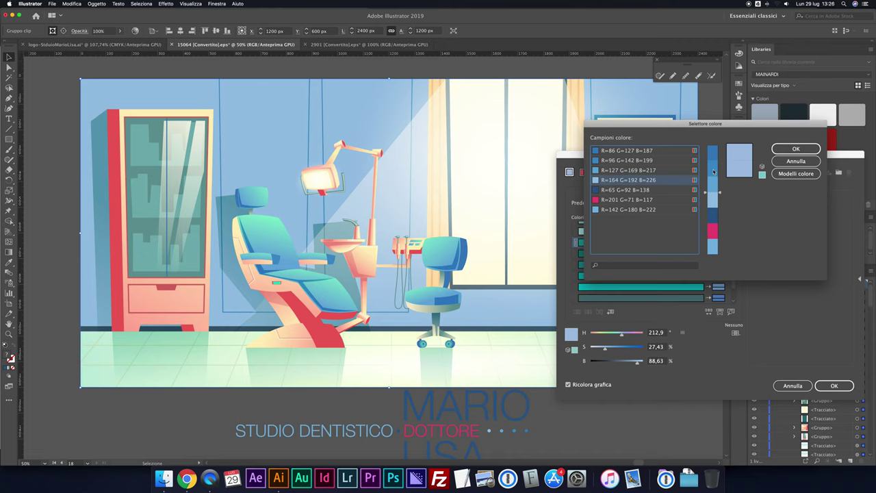
pyautogui.click(714, 172)
pyautogui.click(794, 149)
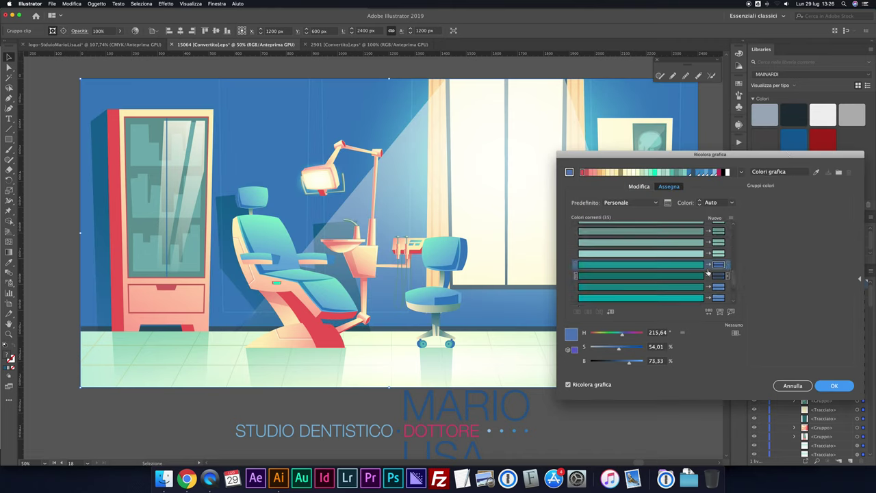
# - Map pale teal A1CFCF to R=164 G=192 B=226 and the next grey-teal to R=127 G=169 B=217
pyautogui.doubleClick(718, 253)
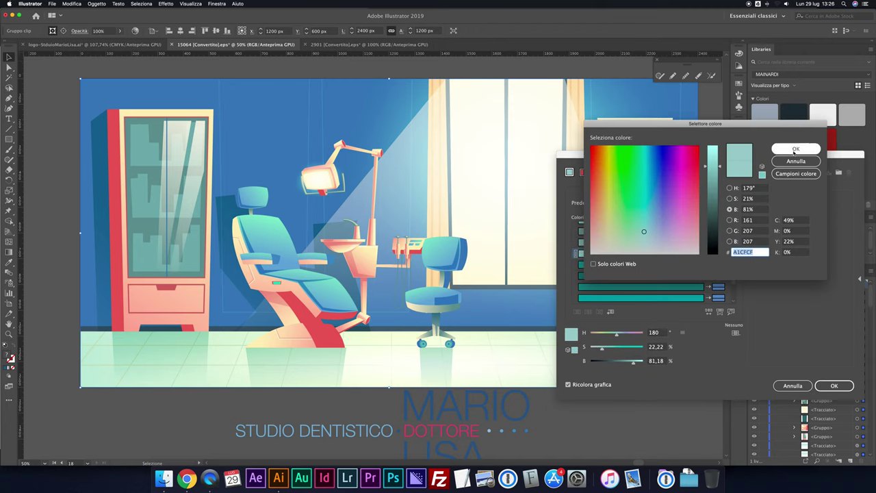
pyautogui.click(796, 173)
pyautogui.click(716, 201)
pyautogui.click(781, 151)
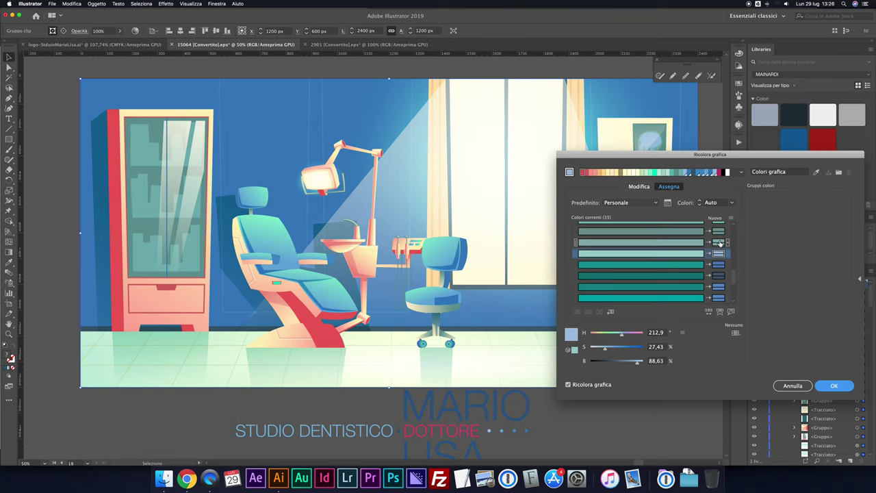
pyautogui.doubleClick(718, 243)
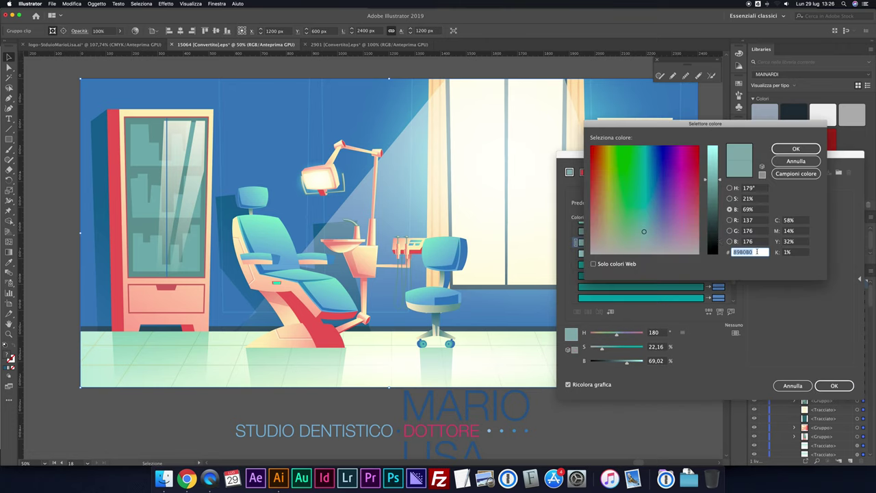
pyautogui.click(794, 173)
pyautogui.click(713, 192)
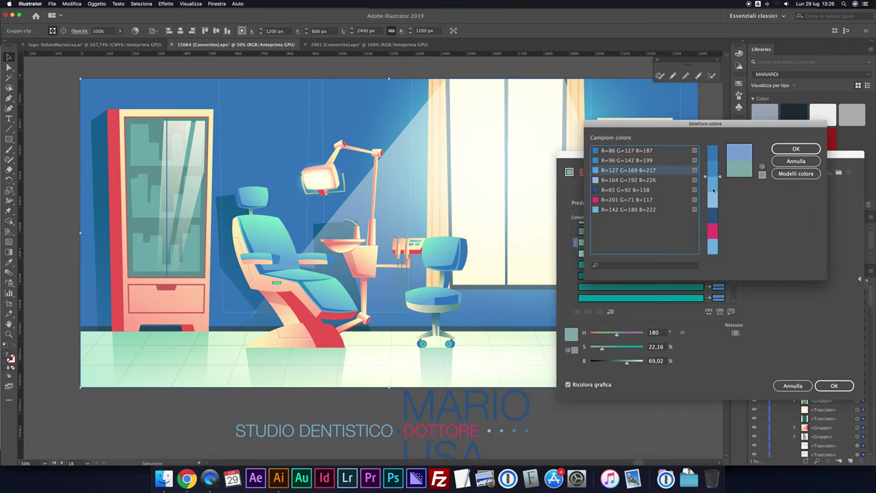
pyautogui.click(790, 149)
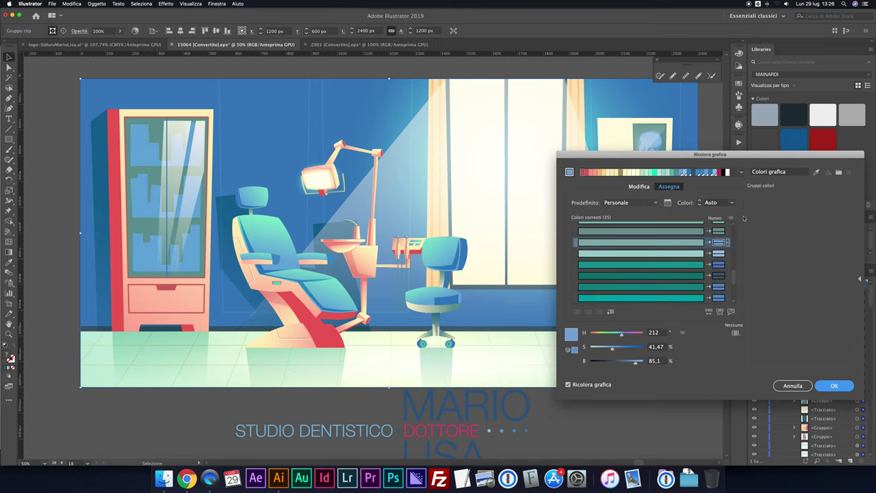
# - Map the darker grey-teal to mid blue R=96 G=142 B=199
pyautogui.doubleClick(718, 230)
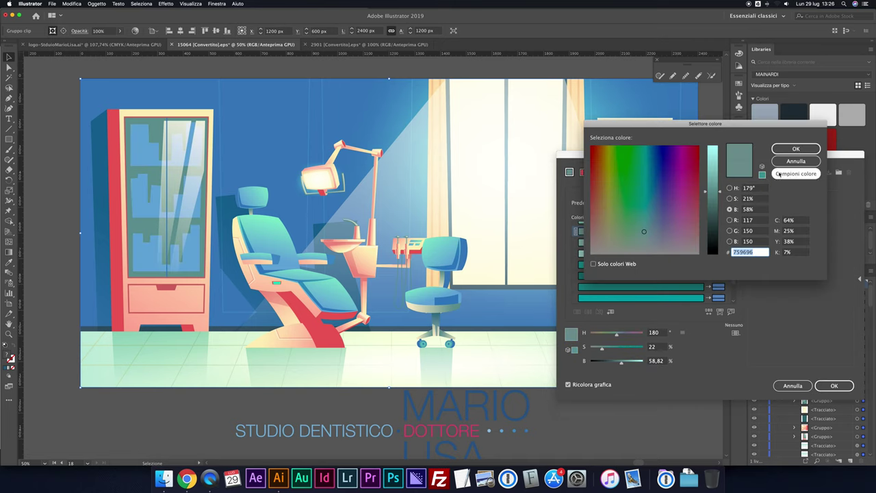
pyautogui.click(779, 174)
pyautogui.click(713, 202)
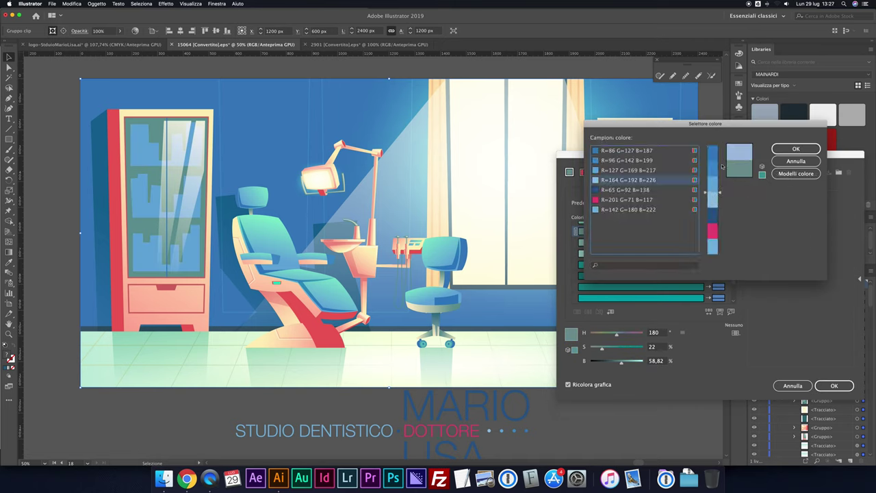
pyautogui.press('Up')
pyautogui.press('Up')
pyautogui.press('Return')
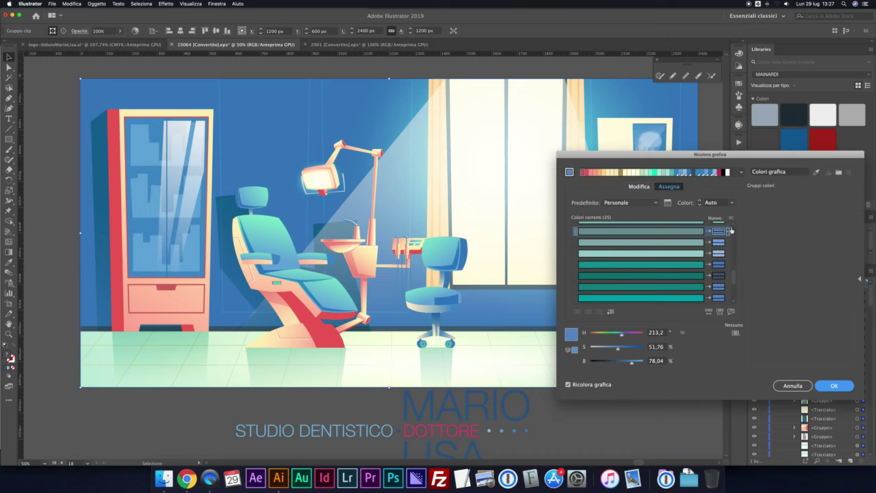
# - Map the next teal to light blue R=164 G=192 B=226 and mint C3DFD9 to R=96 G=142 B=199
pyautogui.scroll(3, 715, 253)
pyautogui.scroll(-2, 712, 260)
pyautogui.doubleClick(716, 265)
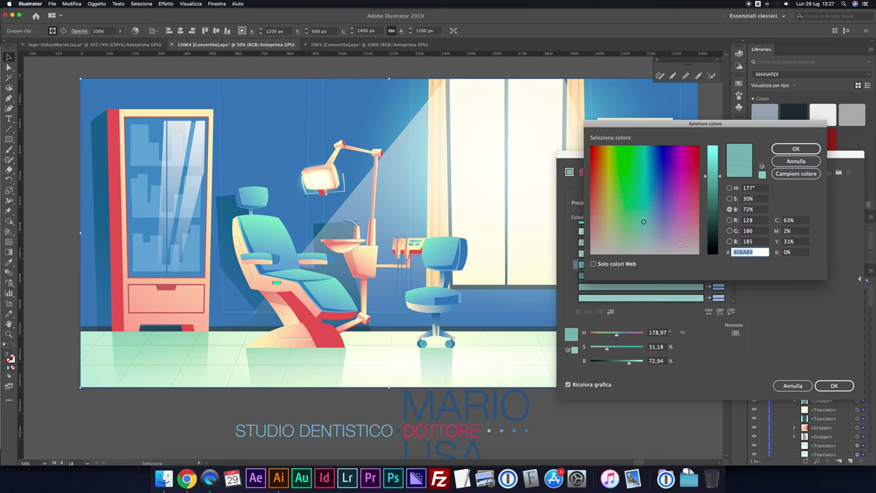
pyautogui.click(794, 173)
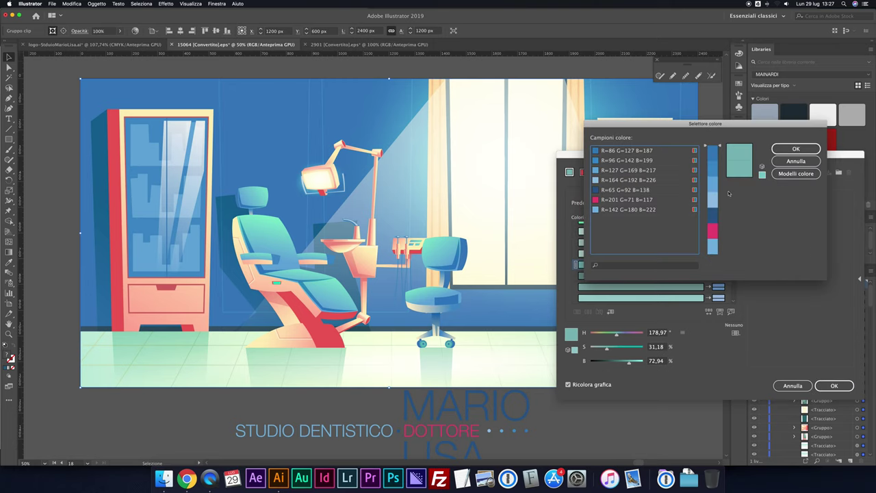
pyautogui.click(715, 200)
pyautogui.click(787, 149)
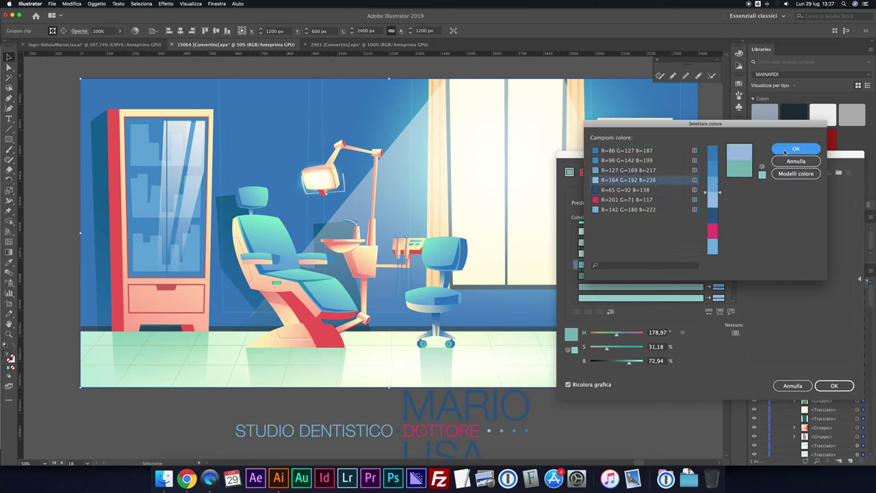
pyautogui.doubleClick(718, 254)
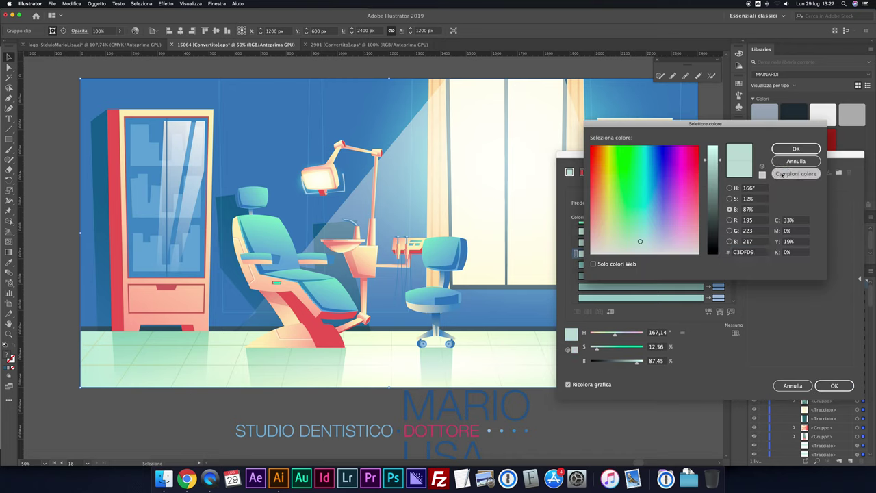
pyautogui.click(774, 174)
pyautogui.click(712, 171)
pyautogui.click(797, 149)
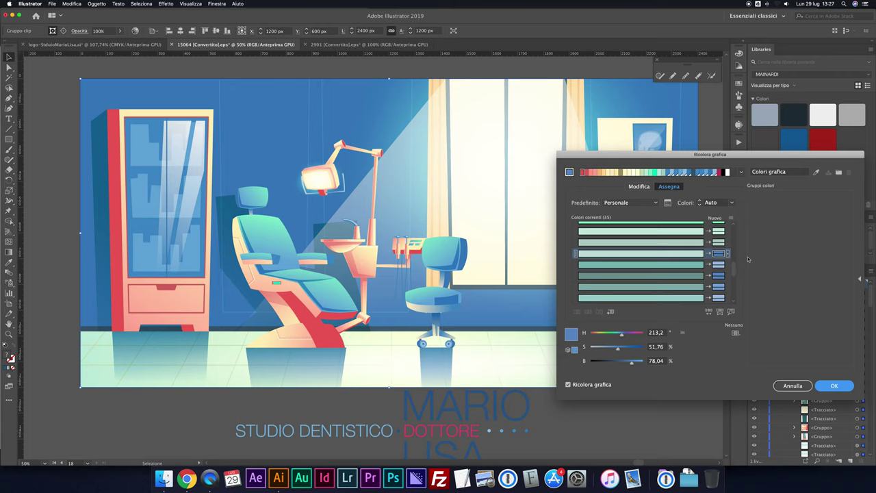
# - Map mint B5CFC9 and the top mint colour to mid blue R=96 G=142 B=199
pyautogui.doubleClick(718, 241)
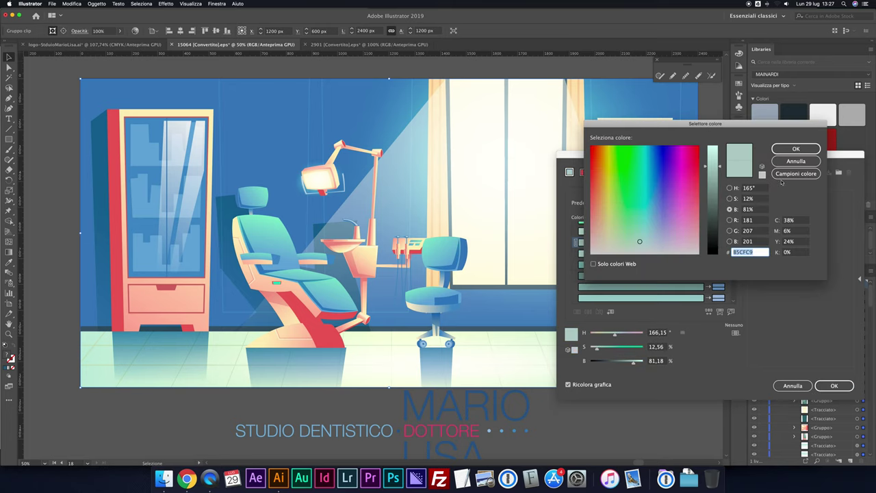
pyautogui.click(781, 176)
pyautogui.click(712, 164)
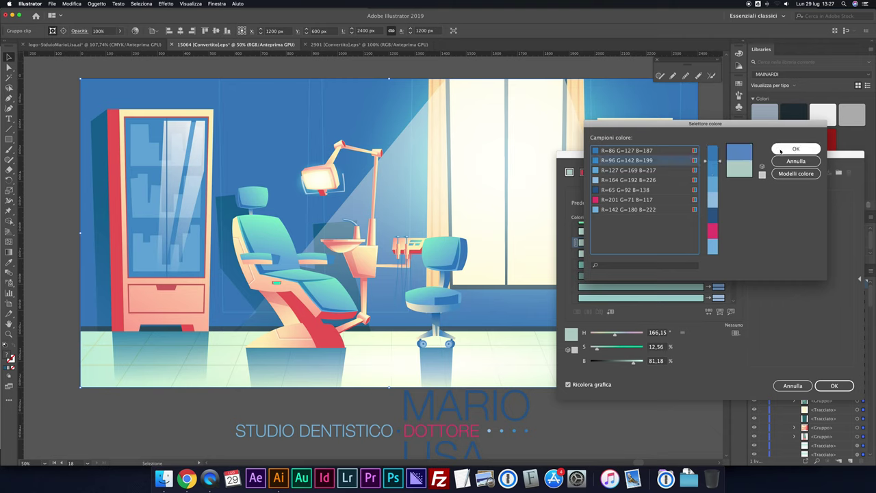
pyautogui.click(781, 150)
pyautogui.doubleClick(716, 233)
pyautogui.click(794, 174)
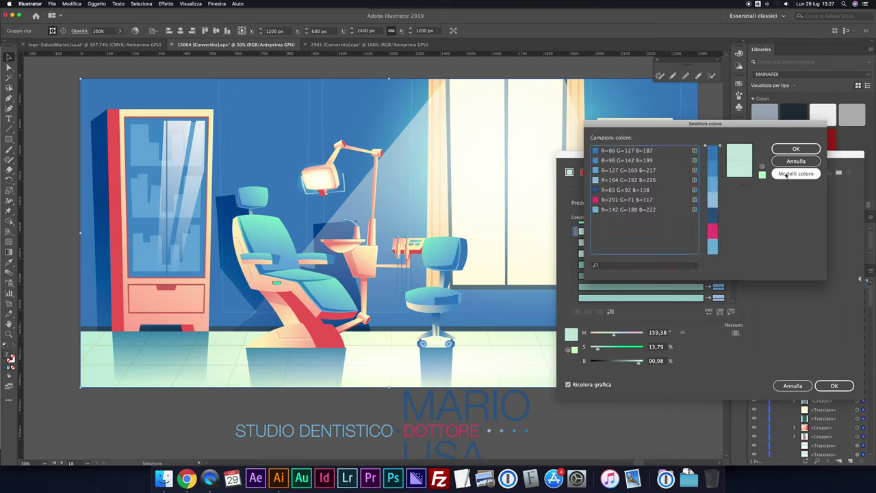
pyautogui.click(713, 162)
pyautogui.click(796, 149)
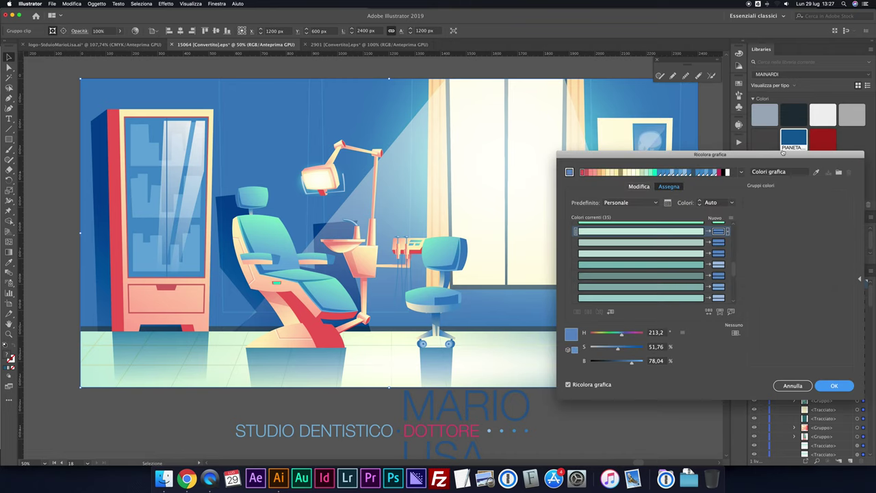
pyautogui.scroll(3, 715, 245)
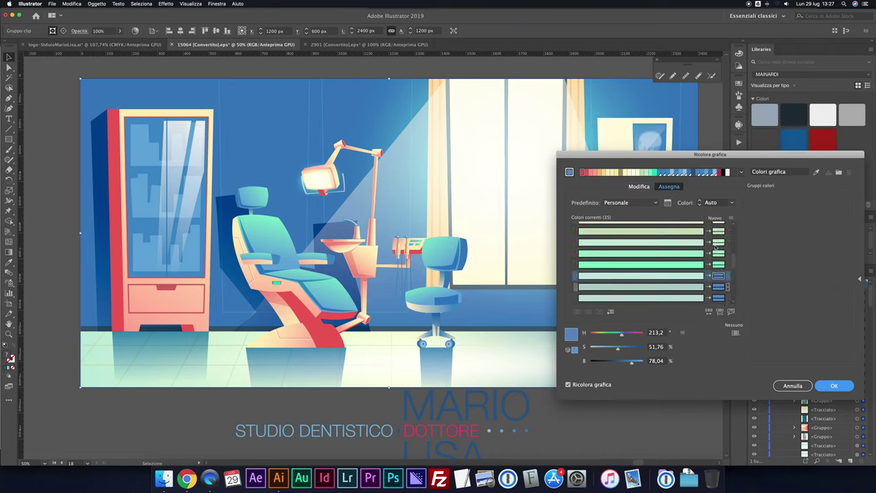
# - Map a green row to light blue R=164 G=192 B=226, raised to saturation 52, brightness 100
pyautogui.doubleClick(718, 264)
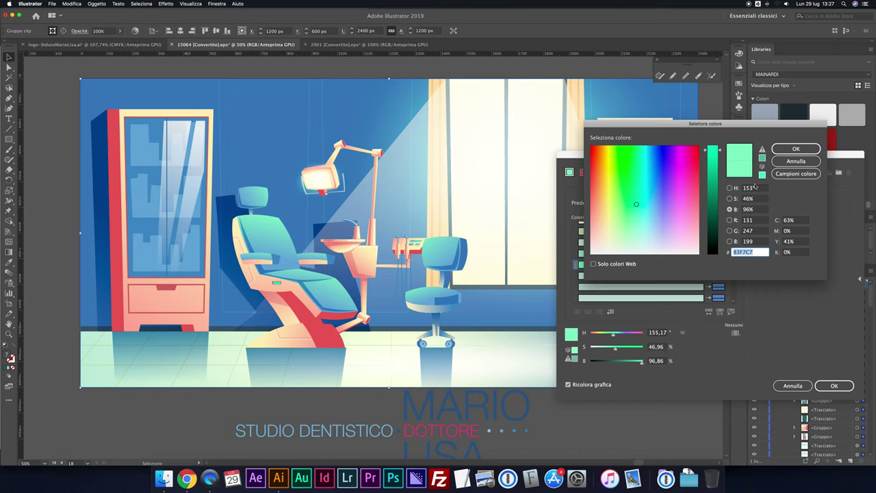
pyautogui.click(796, 173)
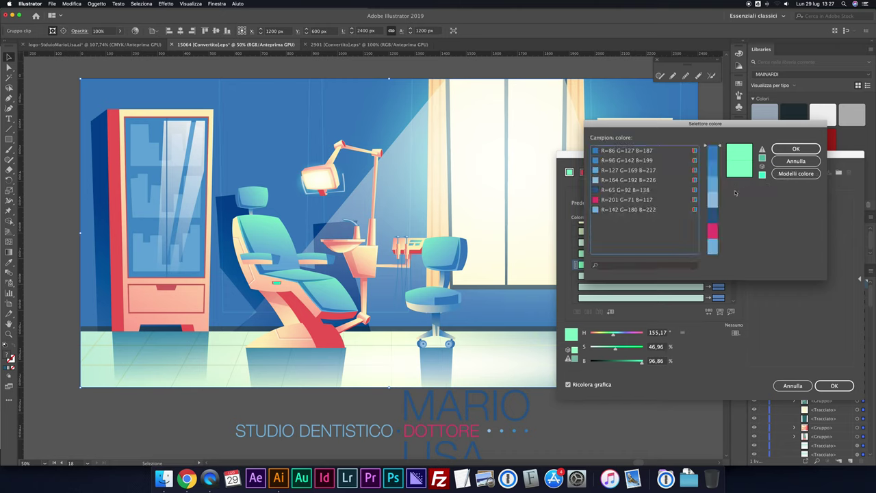
pyautogui.click(712, 230)
pyautogui.click(711, 196)
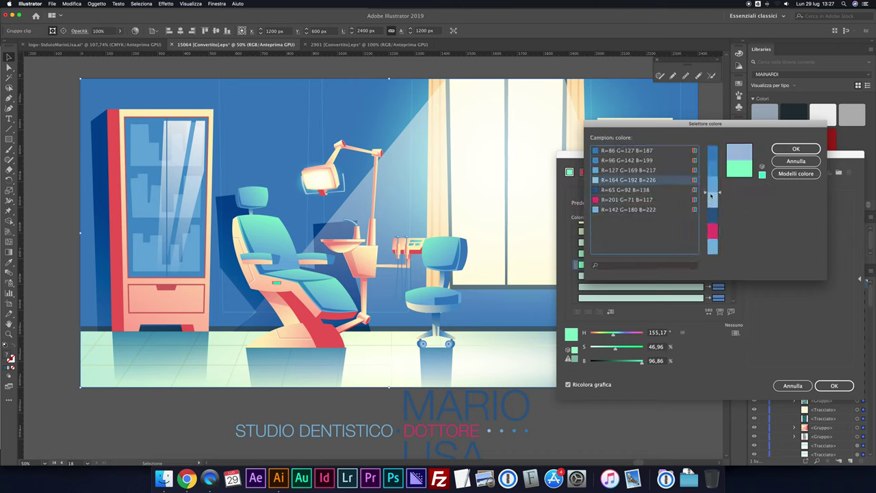
pyautogui.click(796, 149)
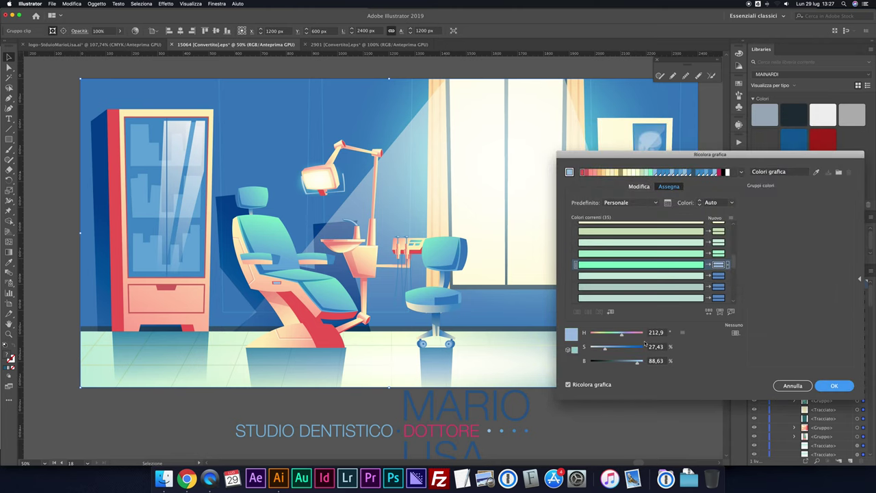
pyautogui.moveTo(606, 348)
pyautogui.mouseDown()
pyautogui.moveTo(637, 348)
pyautogui.moveTo(593, 348)
pyautogui.moveTo(638, 364)
pyautogui.mouseUp()
pyautogui.moveTo(593, 347)
pyautogui.mouseDown()
pyautogui.moveTo(638, 347)
pyautogui.moveTo(655, 363)
pyautogui.moveTo(618, 348)
pyautogui.mouseUp()
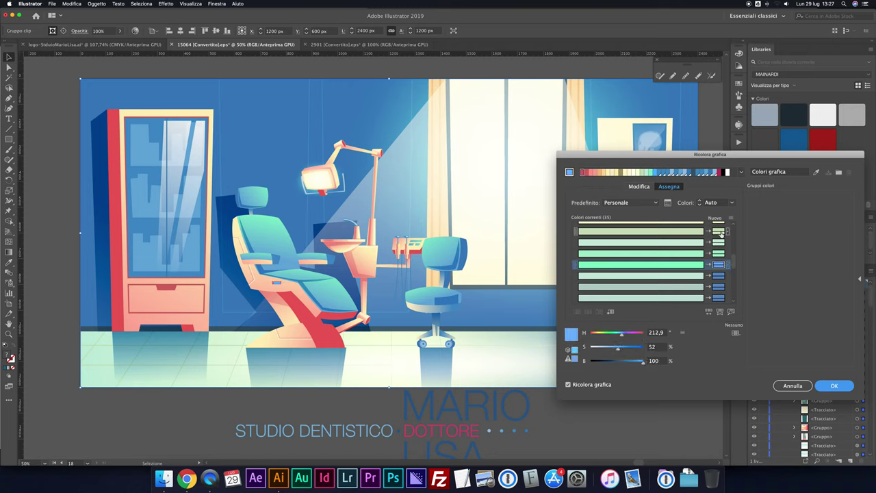
pyautogui.doubleClick(716, 254)
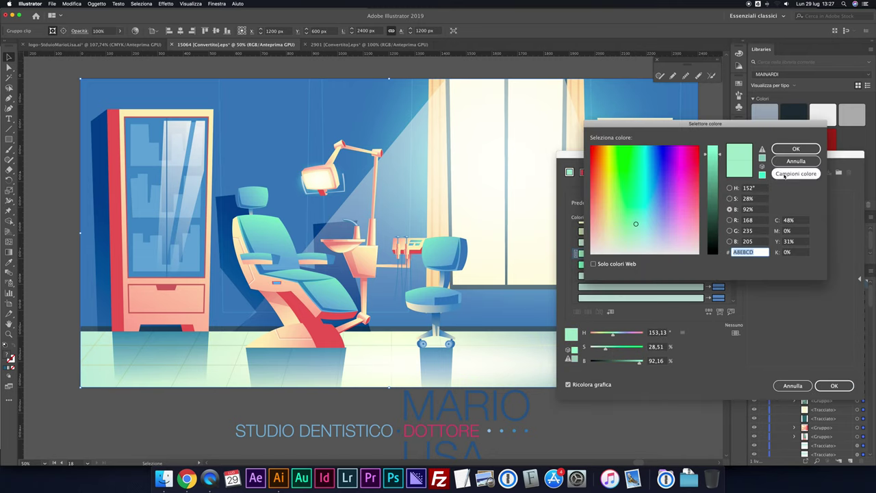
# - Recolour the chair's green with blue R=127 G=169 B=217 at lowered saturation
pyautogui.click(796, 173)
pyautogui.click(713, 193)
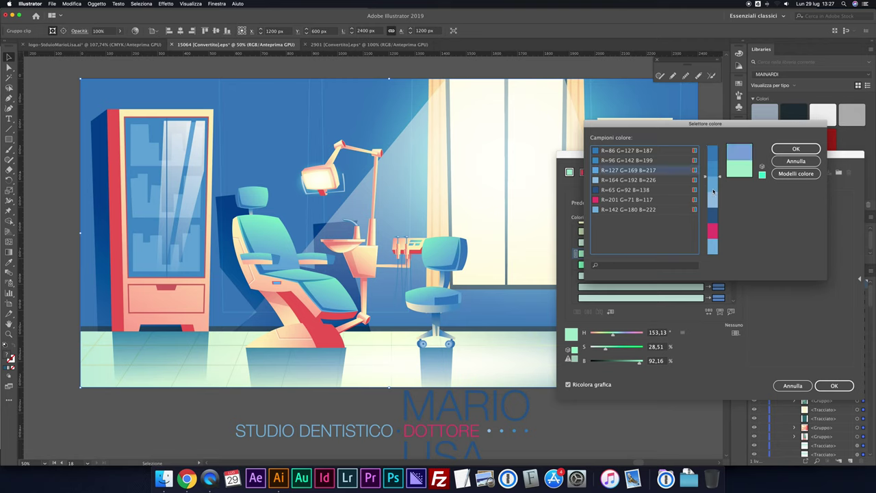
pyautogui.click(787, 150)
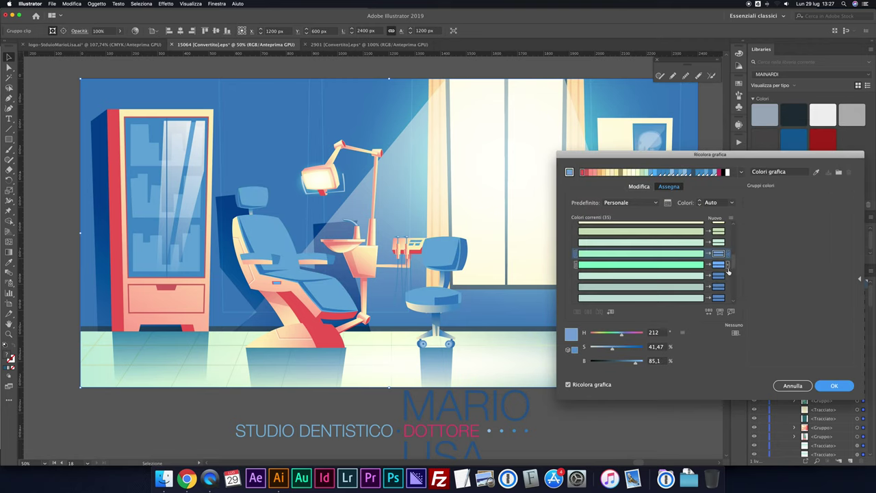
pyautogui.moveTo(611, 350)
pyautogui.mouseDown()
pyautogui.moveTo(594, 349)
pyautogui.moveTo(640, 364)
pyautogui.mouseUp()
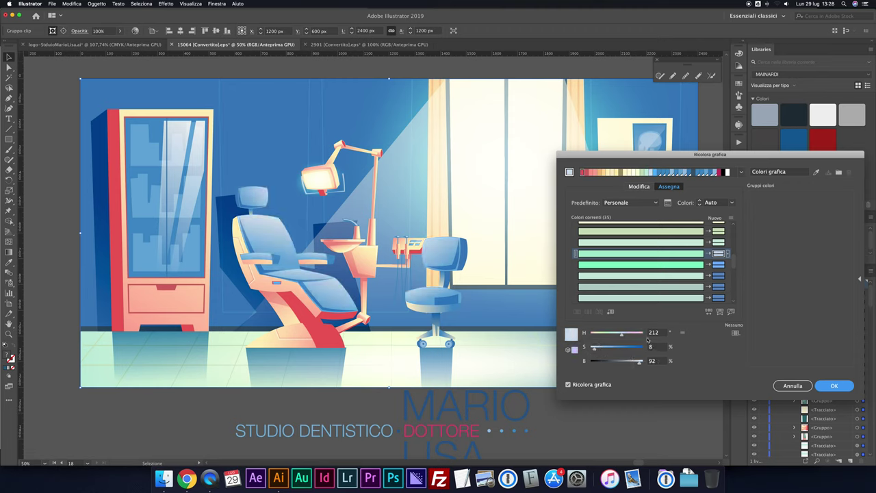
# - Map two pale mint rows, including CDDEBD, to light blue R=164 G=192 B=226
pyautogui.doubleClick(718, 243)
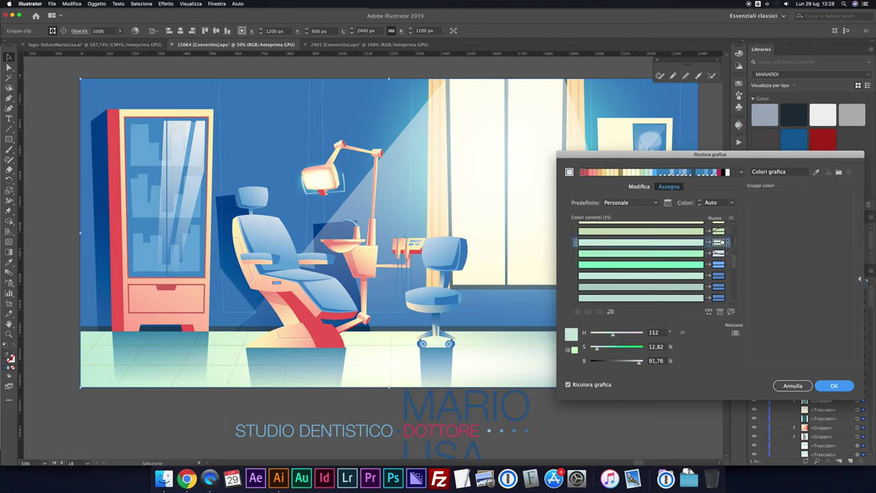
pyautogui.click(796, 173)
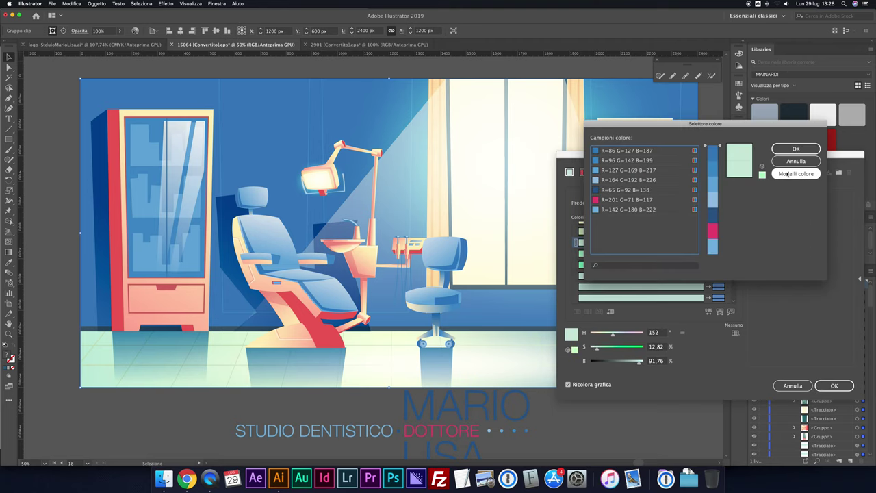
pyautogui.click(711, 201)
pyautogui.click(795, 149)
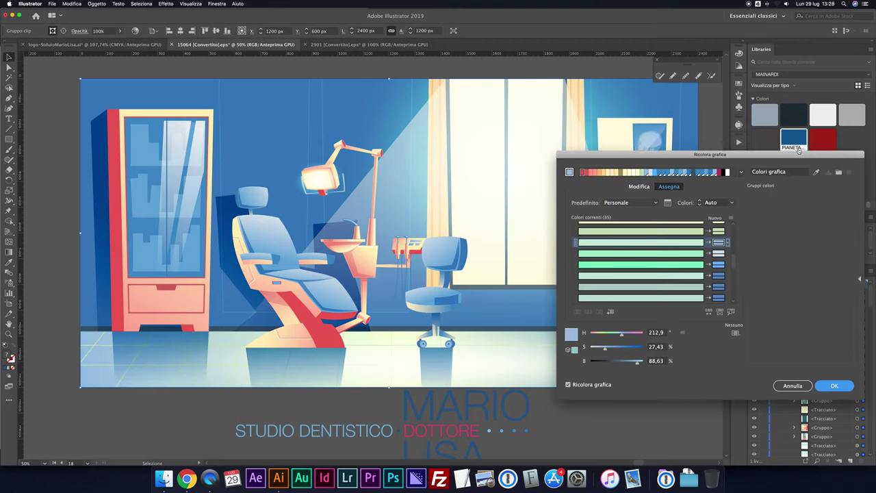
pyautogui.doubleClick(718, 234)
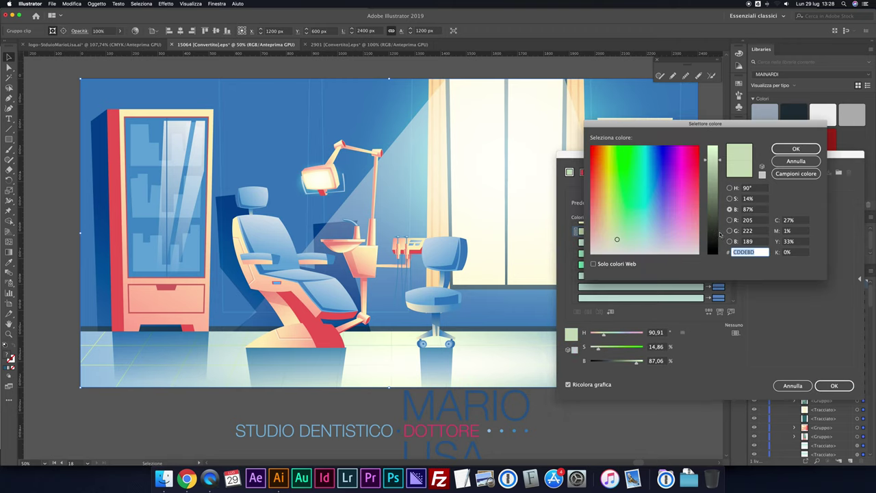
pyautogui.click(795, 174)
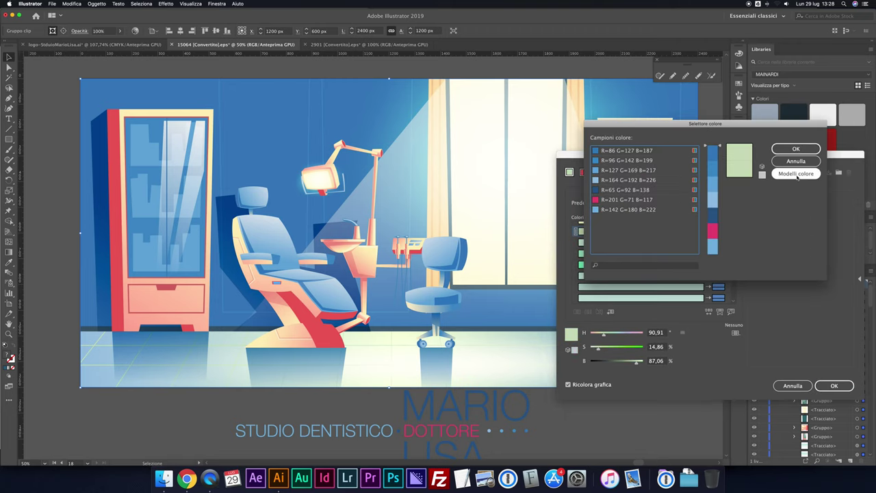
pyautogui.click(712, 200)
pyautogui.click(781, 150)
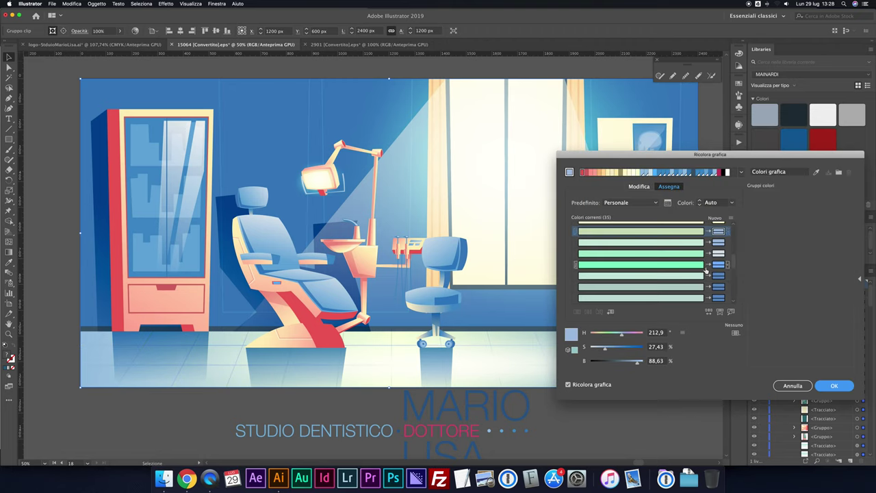
pyautogui.scroll(3, 718, 252)
# - Try pink R=201 G=71 B=117, then dark blue R=65 G=92 B=138 for the floor
pyautogui.doubleClick(719, 277)
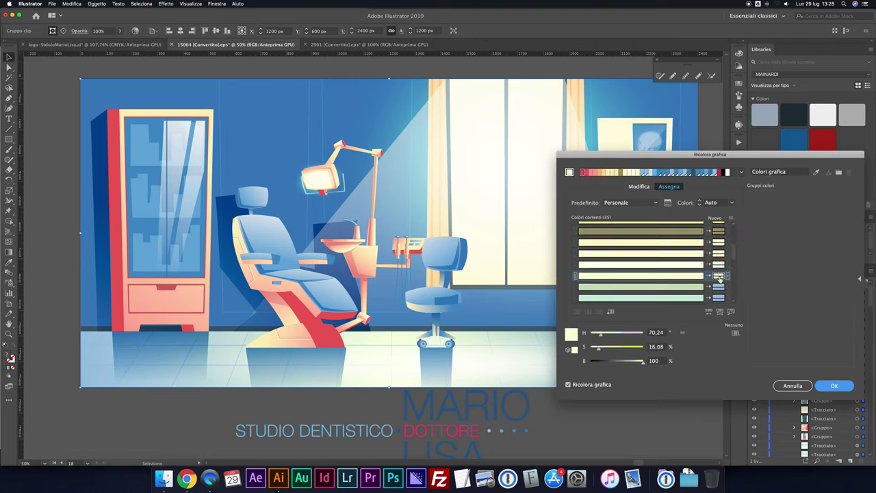
pyautogui.click(794, 174)
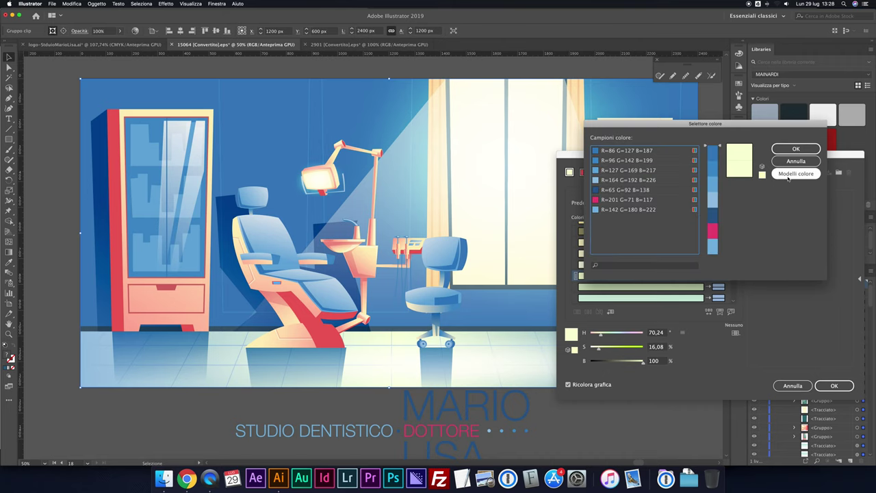
pyautogui.click(637, 200)
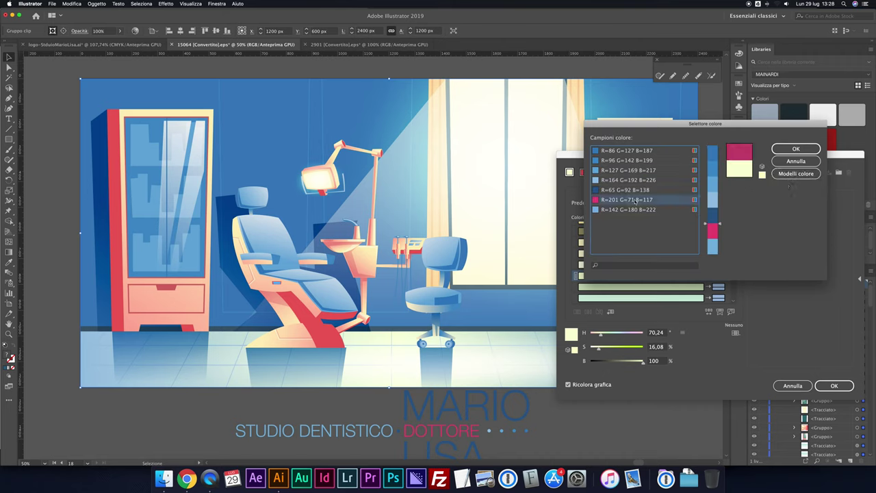
pyautogui.click(794, 149)
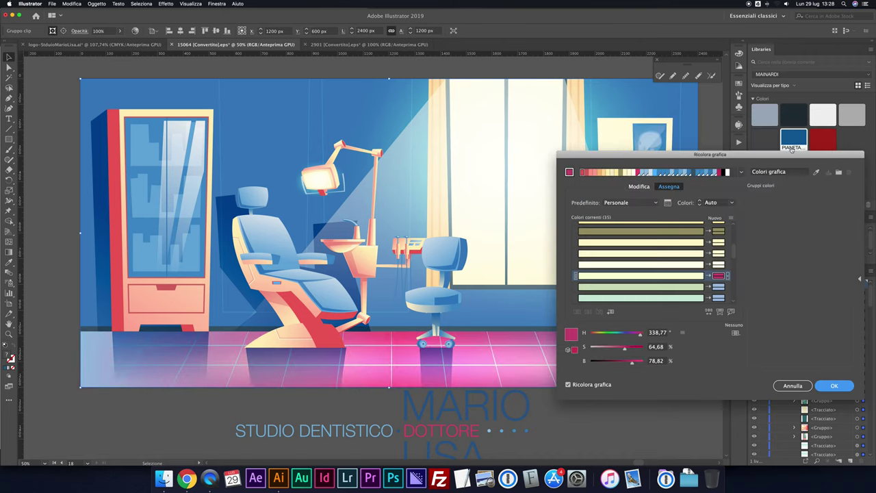
pyautogui.doubleClick(718, 275)
pyautogui.click(794, 174)
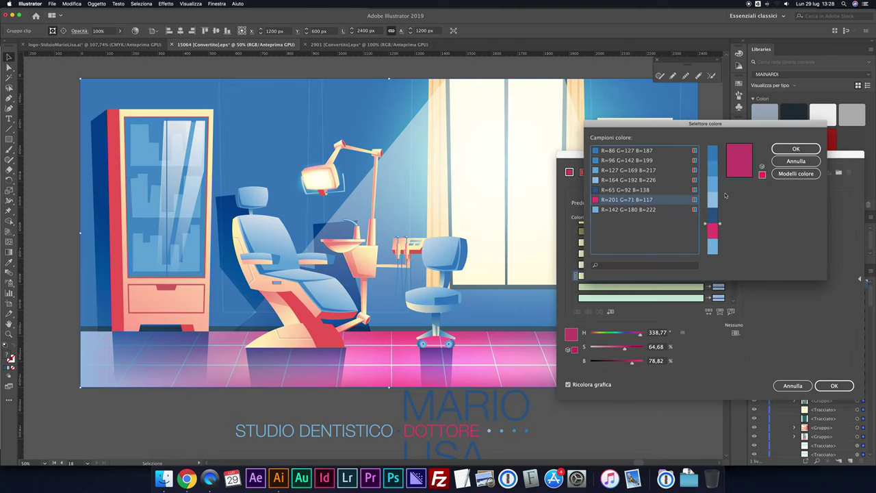
pyautogui.click(627, 190)
pyautogui.click(791, 150)
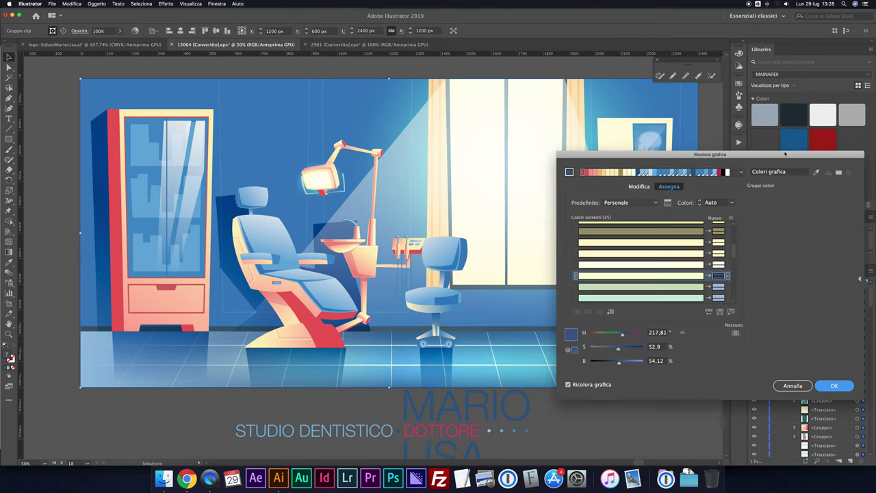
# - Settle the floor on a medium blue (H 213.2, S 51.76, B 78.04) after trying a lighter one
pyautogui.doubleClick(718, 276)
pyautogui.click(794, 174)
pyautogui.click(644, 180)
pyautogui.click(796, 148)
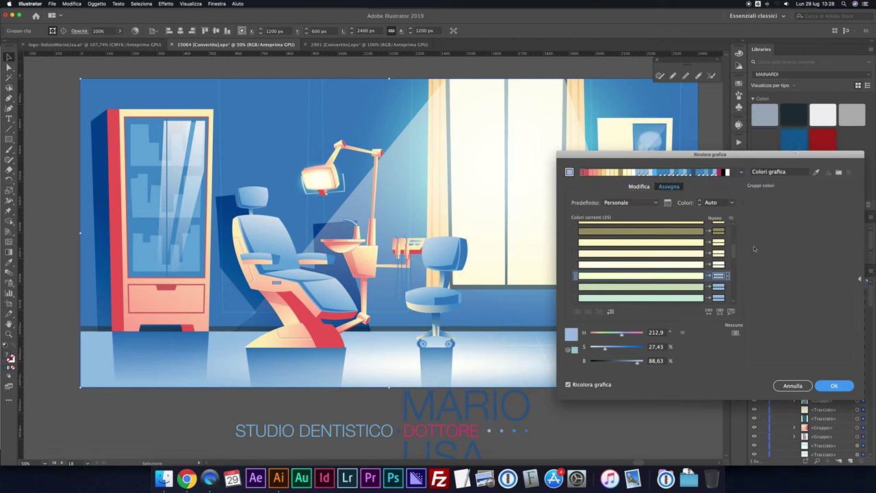
pyautogui.doubleClick(718, 277)
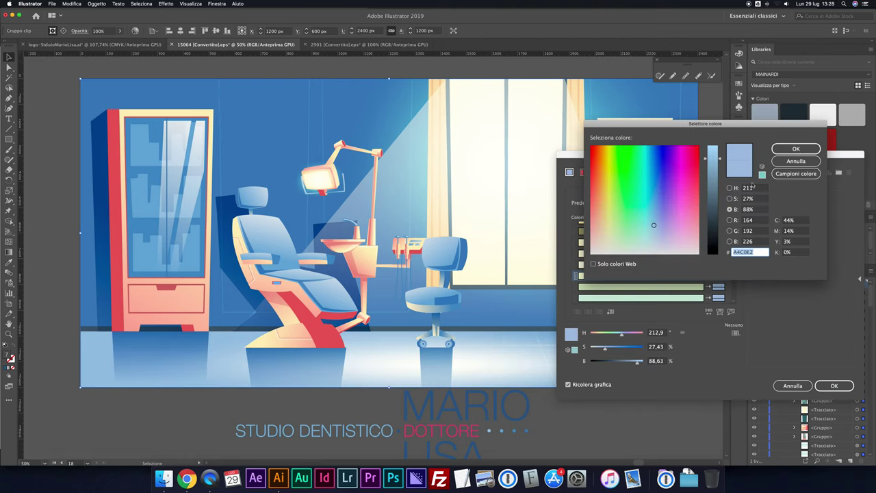
pyautogui.click(795, 173)
pyautogui.click(643, 160)
pyautogui.click(796, 149)
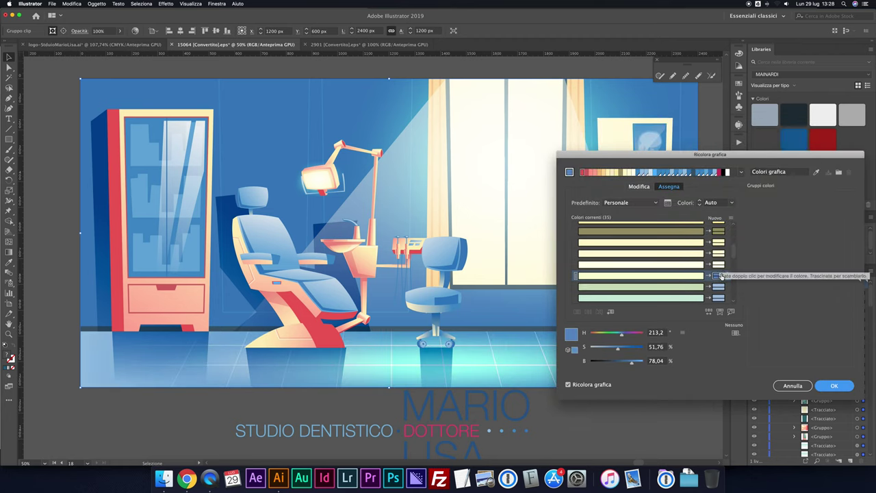
# - Lighten the floor blue slightly and turn a cream row near-white (S 6, B 100)
pyautogui.click(719, 275)
pyautogui.moveTo(618, 349)
pyautogui.mouseDown()
pyautogui.moveTo(596, 349)
pyautogui.moveTo(612, 349)
pyautogui.mouseUp()
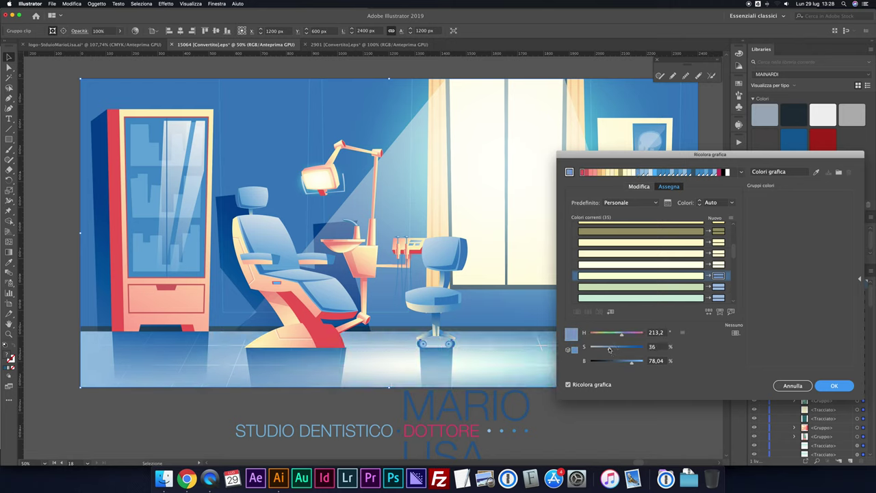
pyautogui.doubleClick(718, 264)
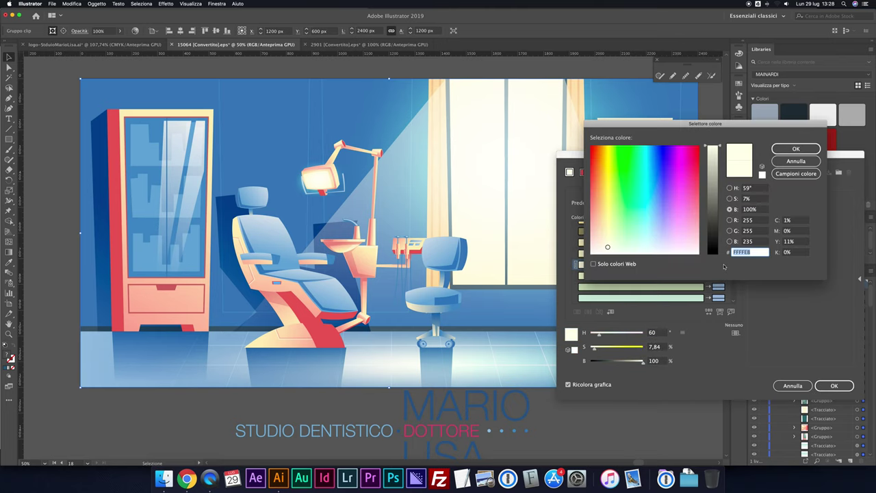
pyautogui.click(794, 174)
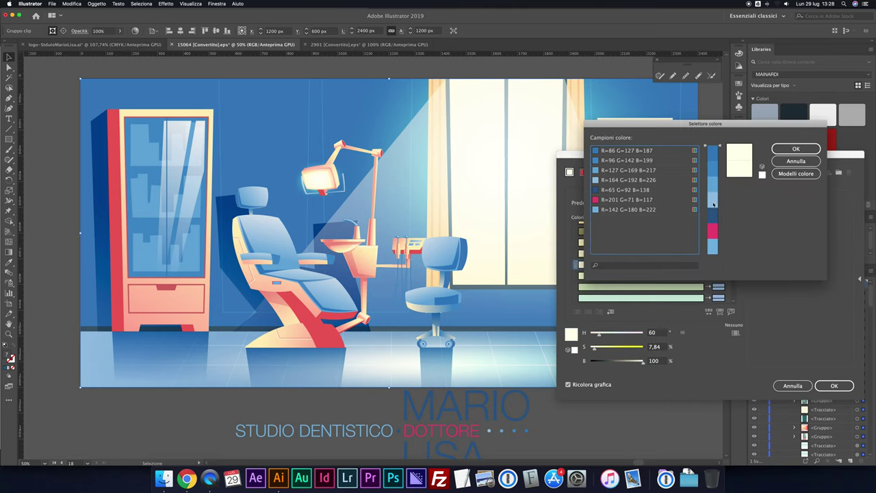
pyautogui.click(624, 180)
pyautogui.click(787, 149)
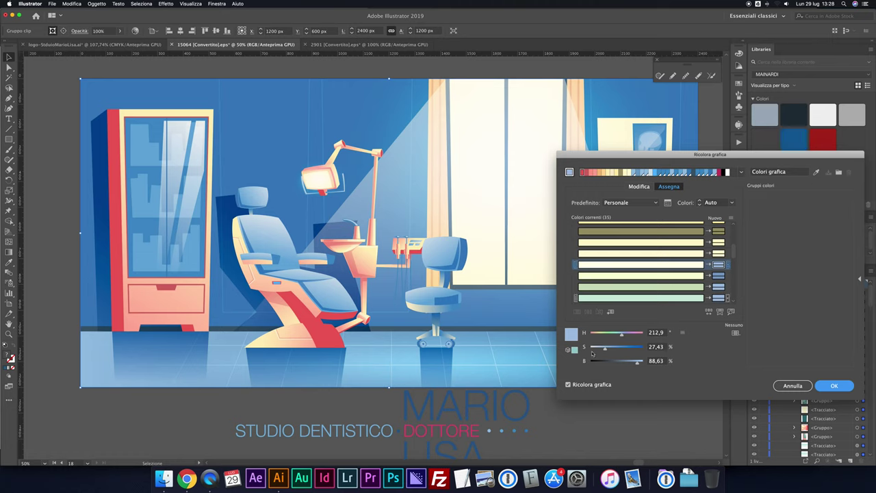
pyautogui.moveTo(600, 348); pyautogui.dragTo(595, 349)
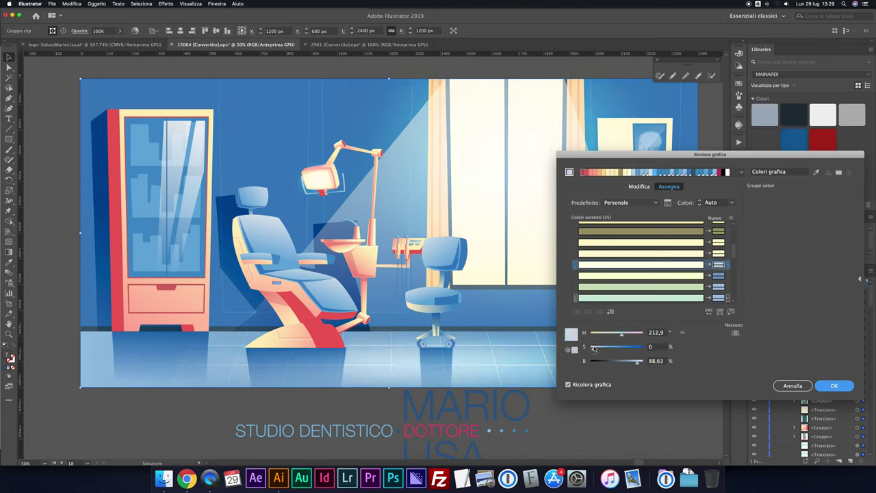
pyautogui.moveTo(637, 361); pyautogui.dragTo(647, 361)
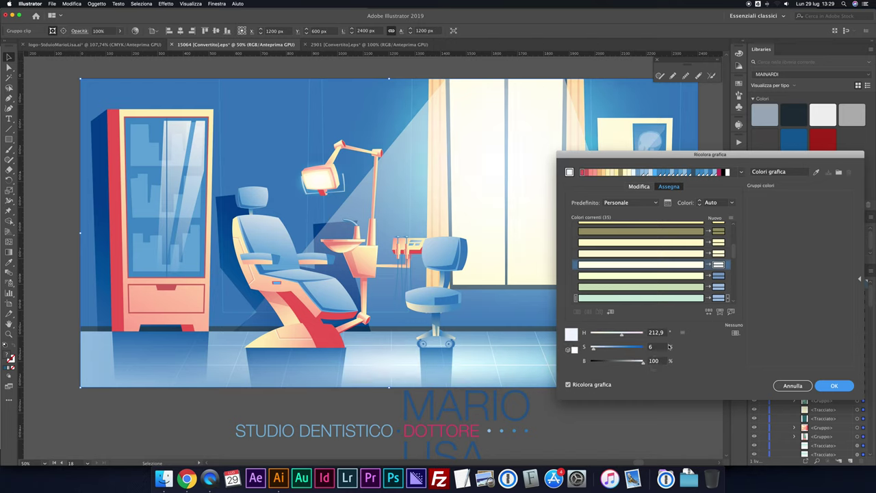
# - Map pale cream FFF9D8 to the logo's dark blue R=65 G=92 B=138
pyautogui.doubleClick(718, 254)
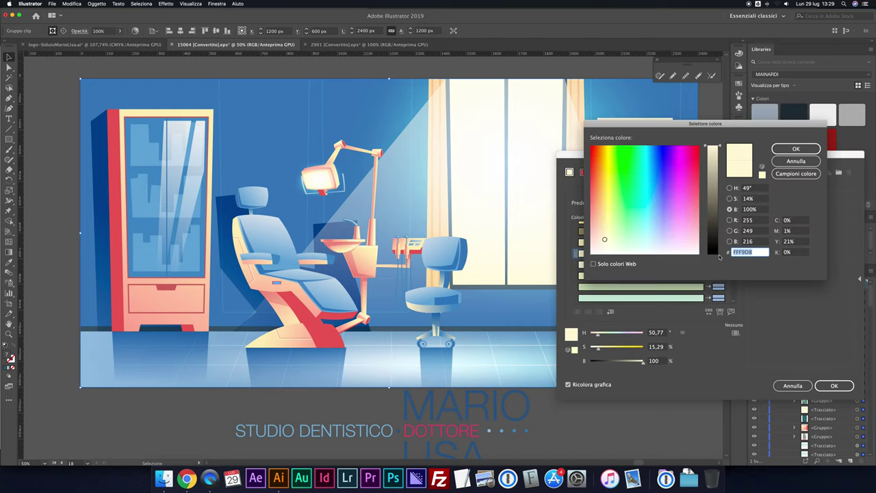
pyautogui.click(796, 173)
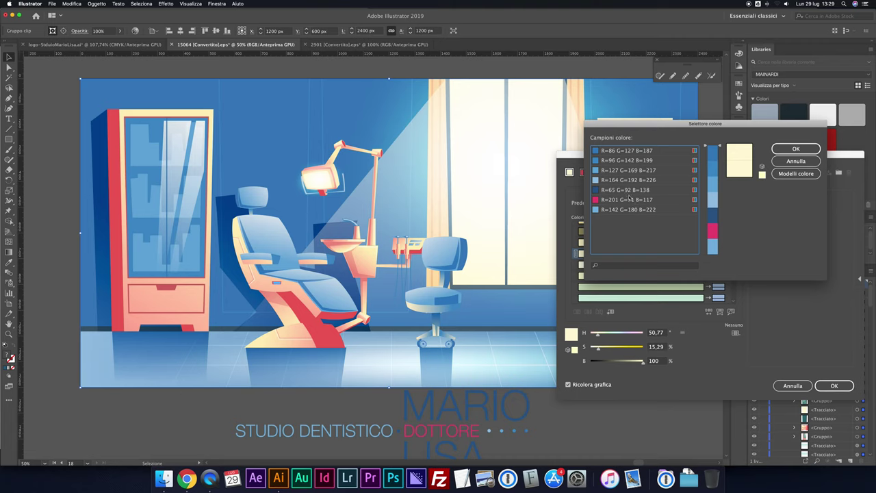
pyautogui.click(627, 189)
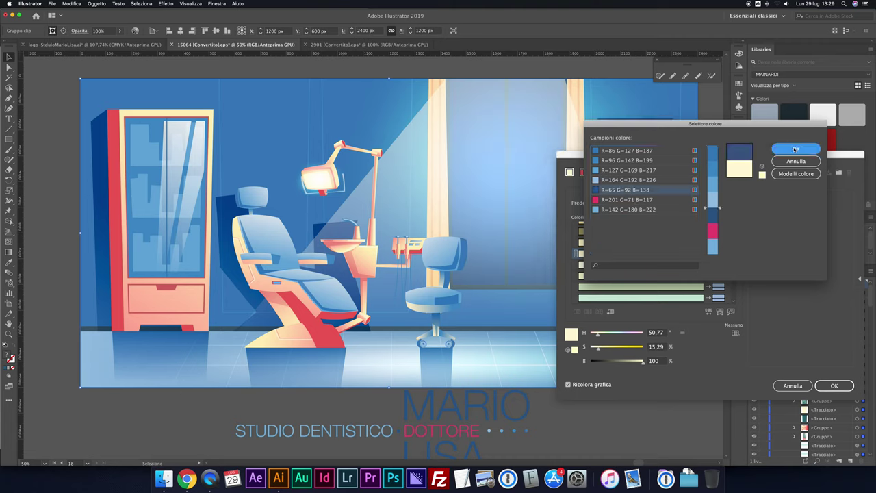
pyautogui.click(794, 149)
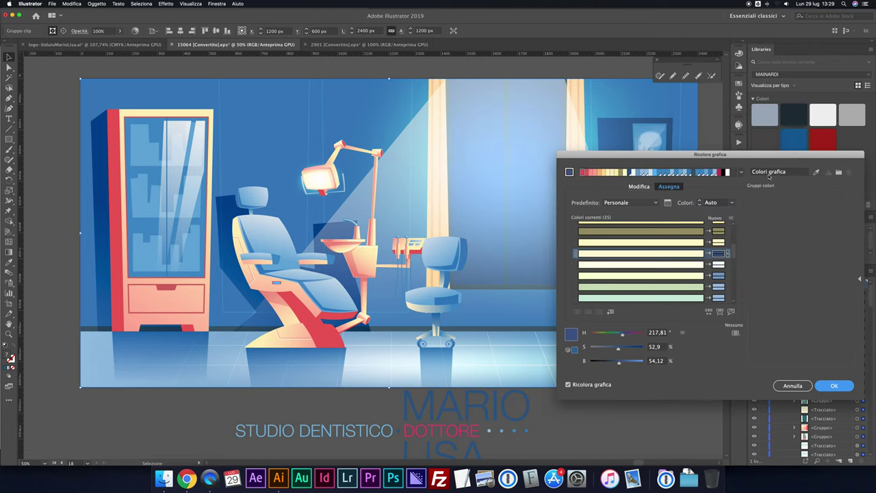
# - Map the first pale cream row to white using the R=164 swatch at S 0, B 100
pyautogui.doubleClick(719, 254)
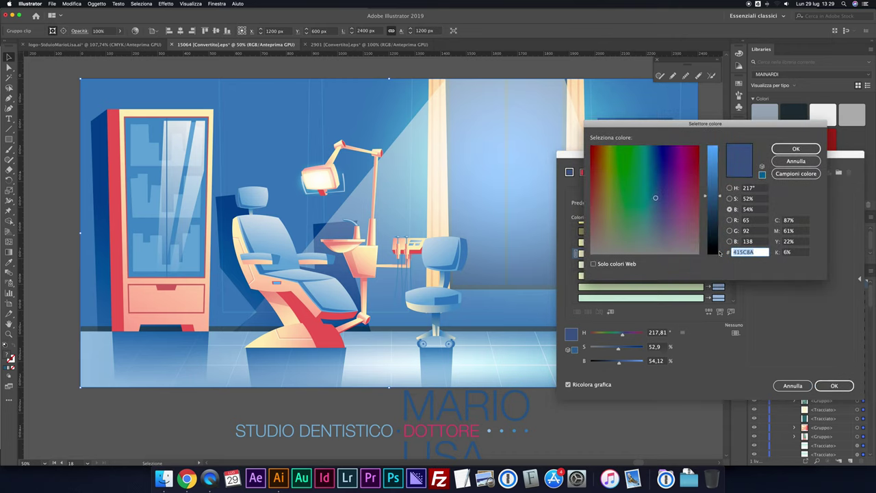
pyautogui.click(796, 173)
pyautogui.click(716, 199)
pyautogui.click(794, 149)
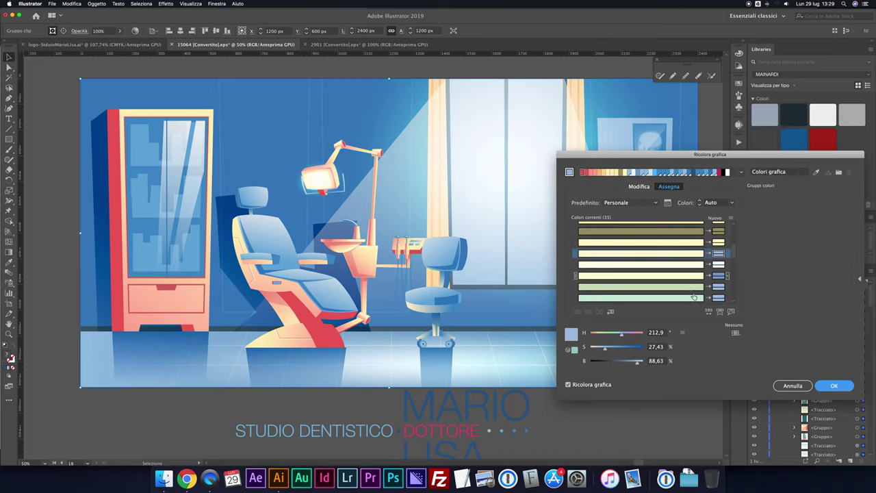
pyautogui.click(600, 347)
pyautogui.moveTo(600, 347); pyautogui.dragTo(589, 348)
pyautogui.moveTo(637, 361); pyautogui.dragTo(660, 363)
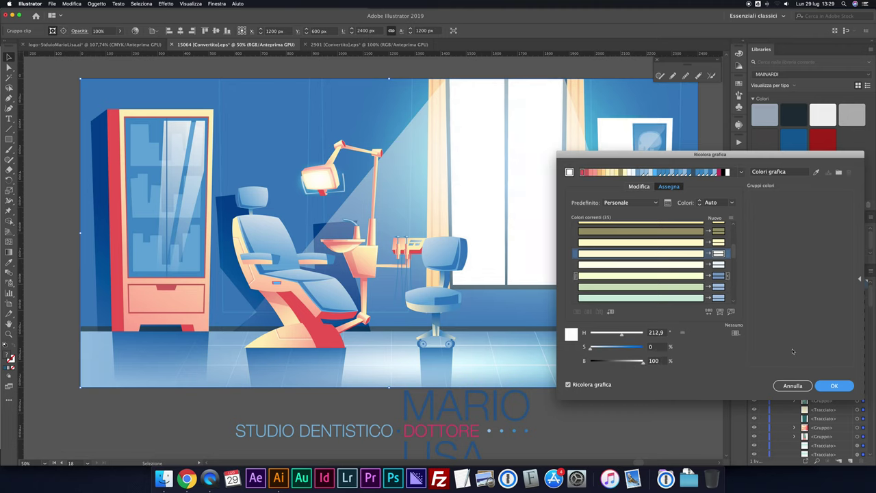
# - Map a second pale cream row to white, desaturating and brightening the light blue swatch
pyautogui.doubleClick(719, 244)
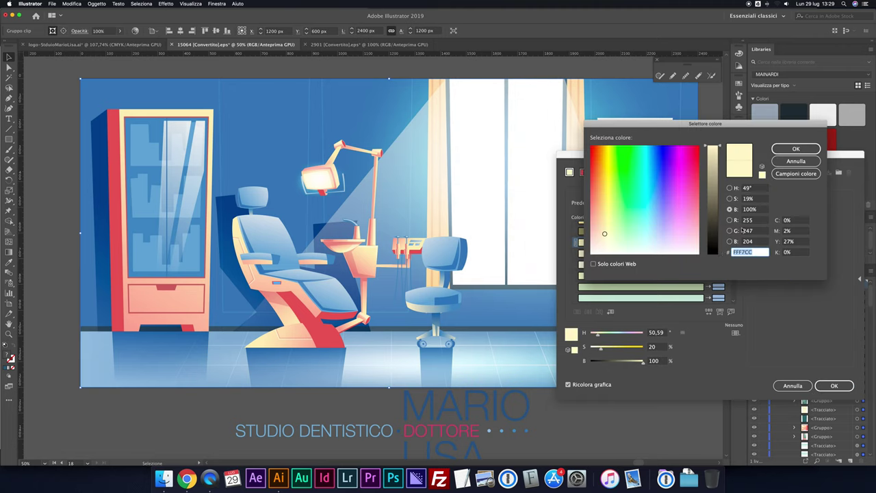
pyautogui.click(795, 173)
pyautogui.click(628, 180)
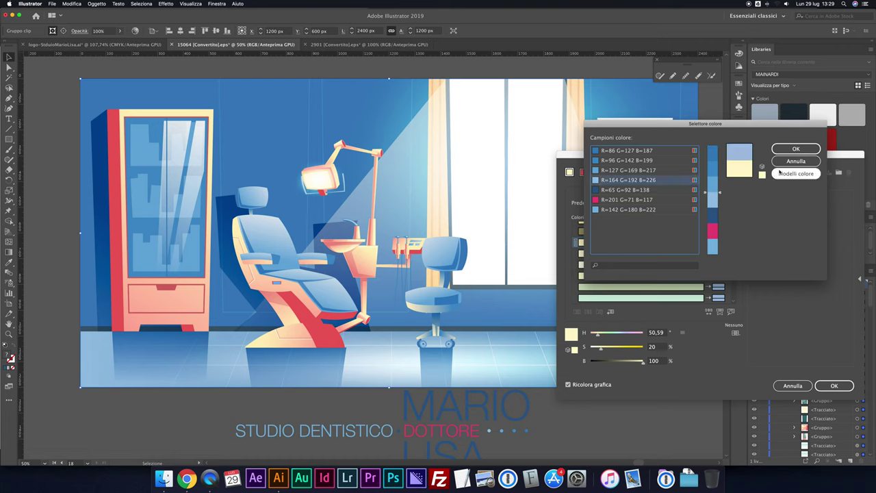
pyautogui.click(788, 149)
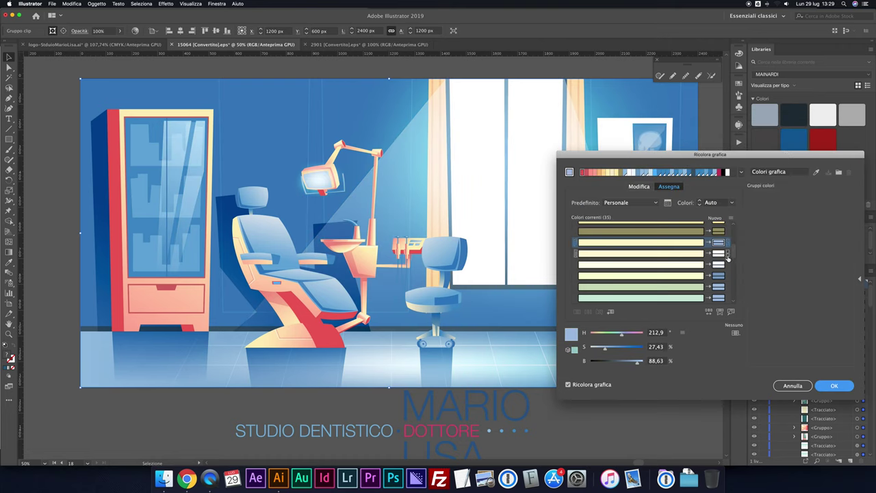
pyautogui.moveTo(603, 347); pyautogui.dragTo(589, 347)
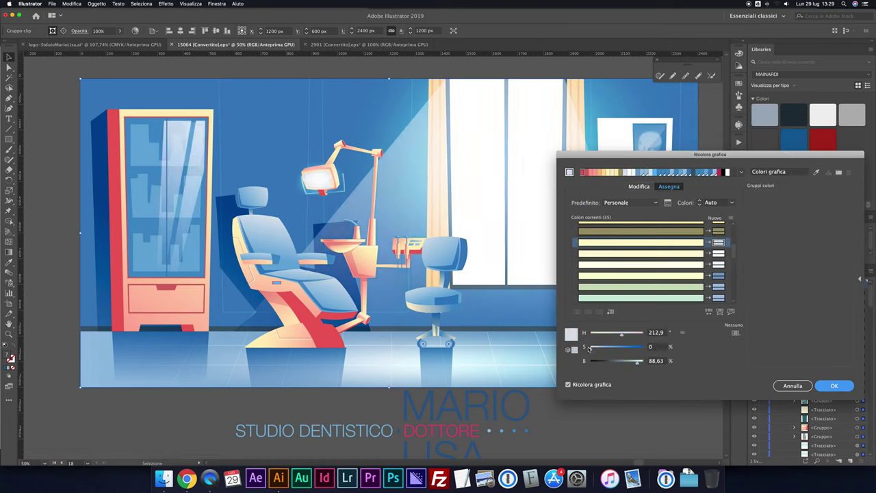
pyautogui.moveTo(639, 362); pyautogui.dragTo(645, 362)
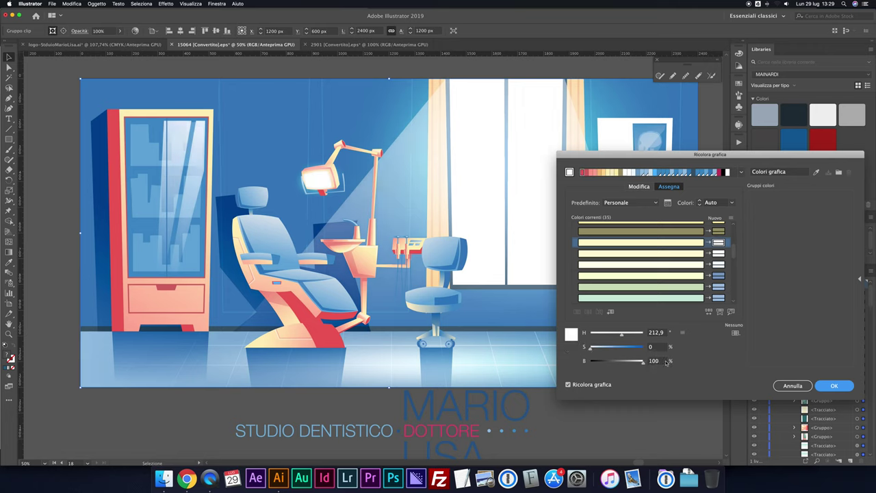
# - Map the olive row 9E966D to a light logo blue (H 212, S 41.47, B 100)
pyautogui.doubleClick(718, 231)
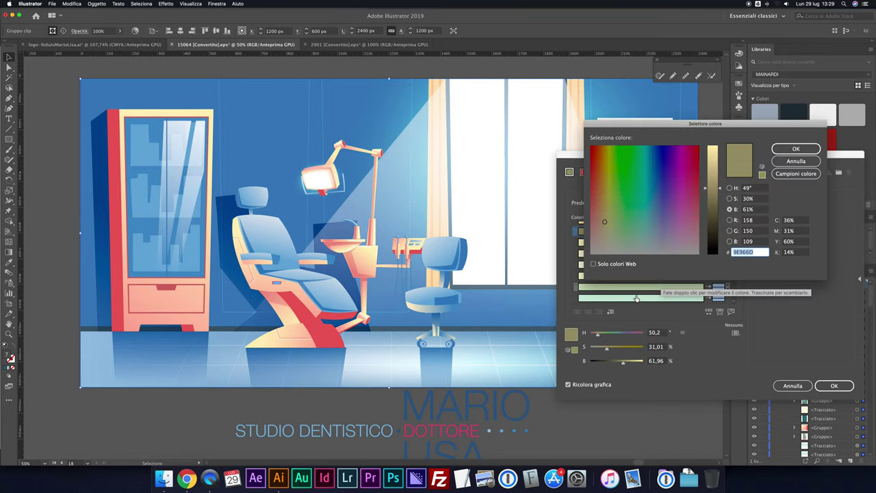
pyautogui.click(783, 175)
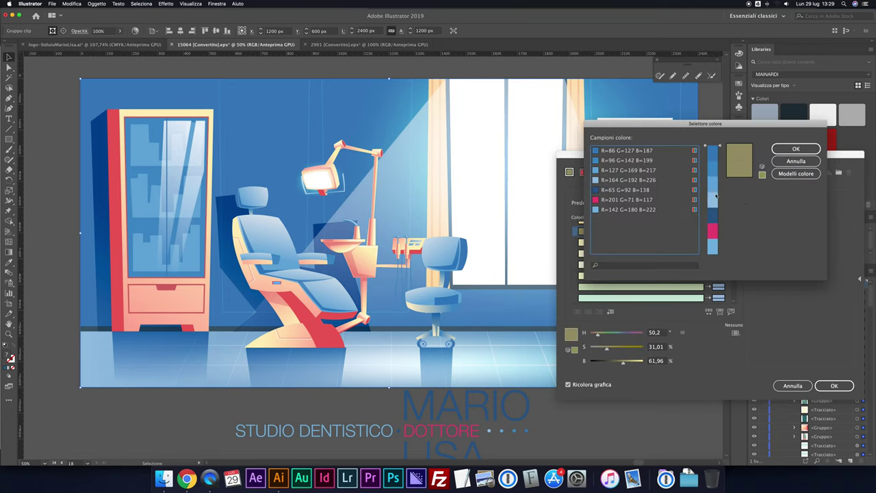
pyautogui.click(796, 148)
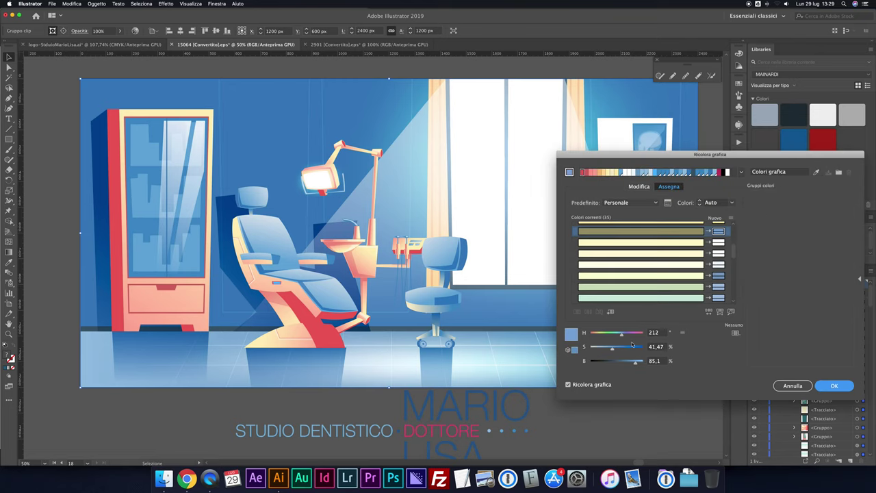
pyautogui.moveTo(625, 365); pyautogui.dragTo(645, 362)
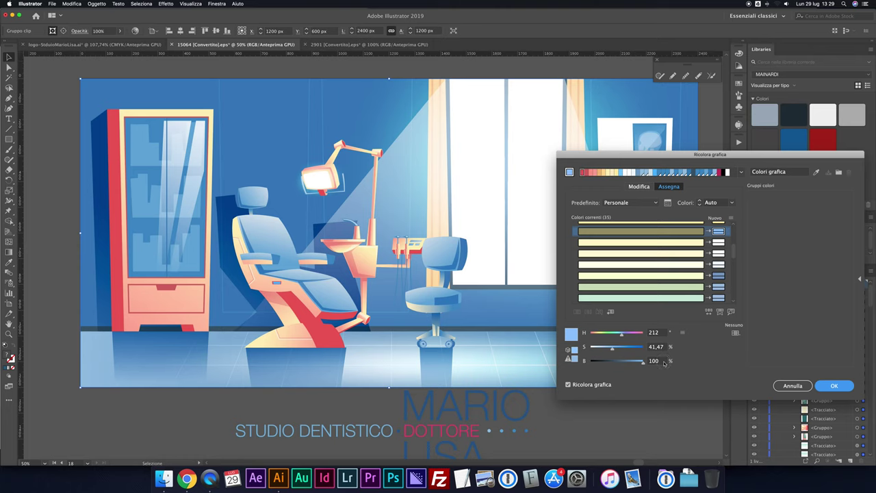
pyautogui.scroll(3, 728, 276)
# - Map another cream row to white from the R=127 G=169 B=217 swatch at S 0, B 100
pyautogui.doubleClick(721, 266)
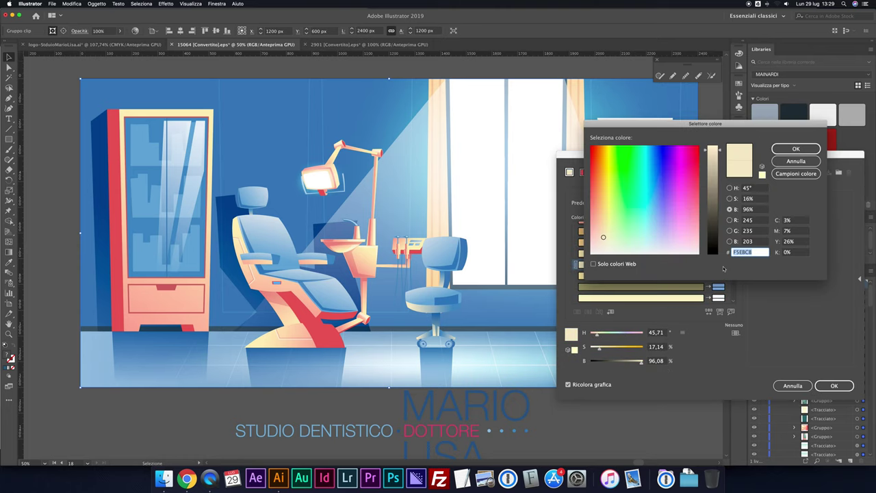
pyautogui.click(795, 174)
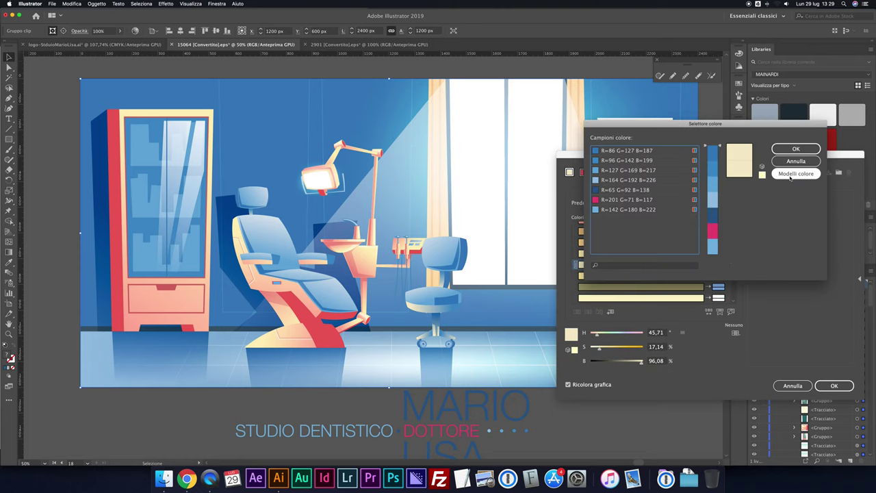
pyautogui.click(713, 179)
pyautogui.click(795, 148)
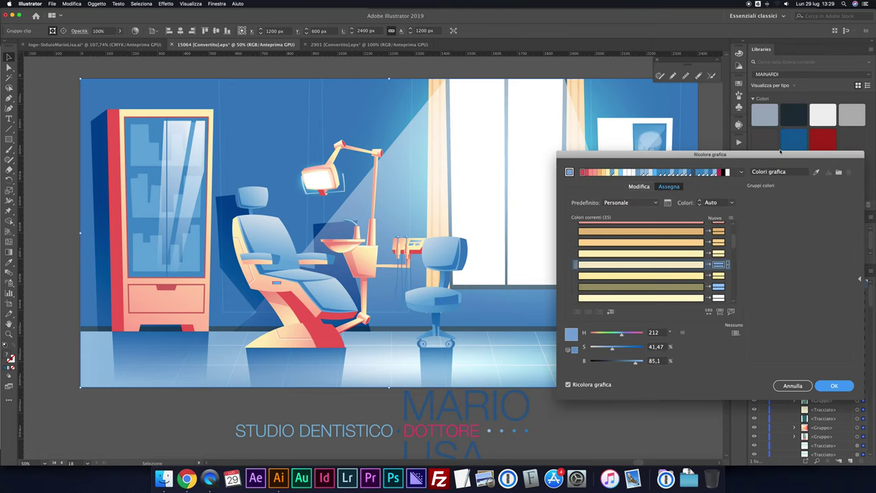
pyautogui.moveTo(612, 349); pyautogui.dragTo(577, 350)
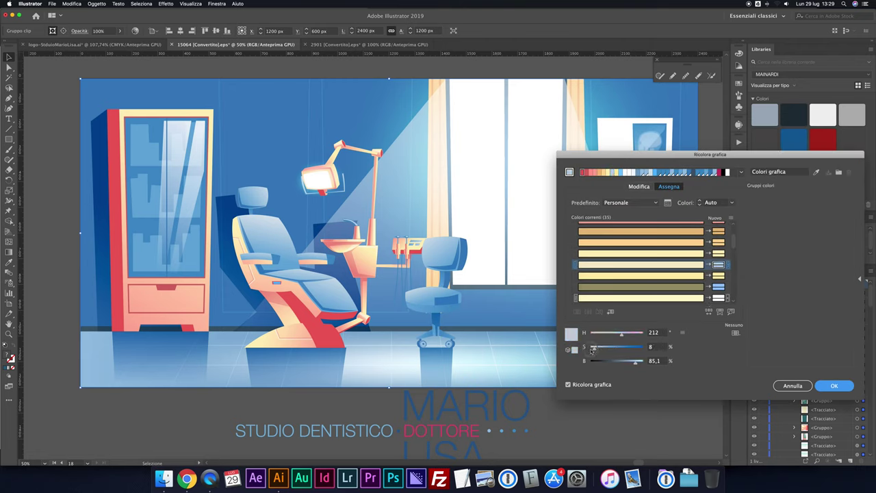
pyautogui.moveTo(634, 363); pyautogui.dragTo(655, 364)
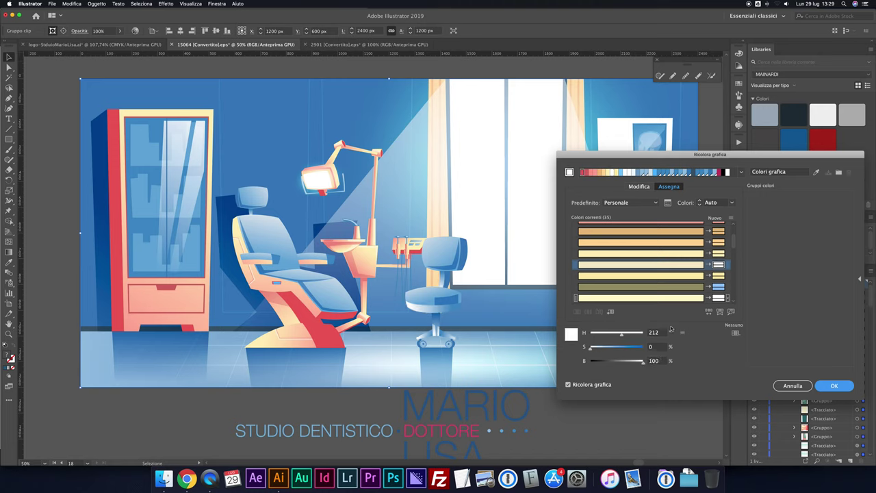
# - Try a paler R=96 G=142 B=199 blue on the next cream row
pyautogui.doubleClick(718, 253)
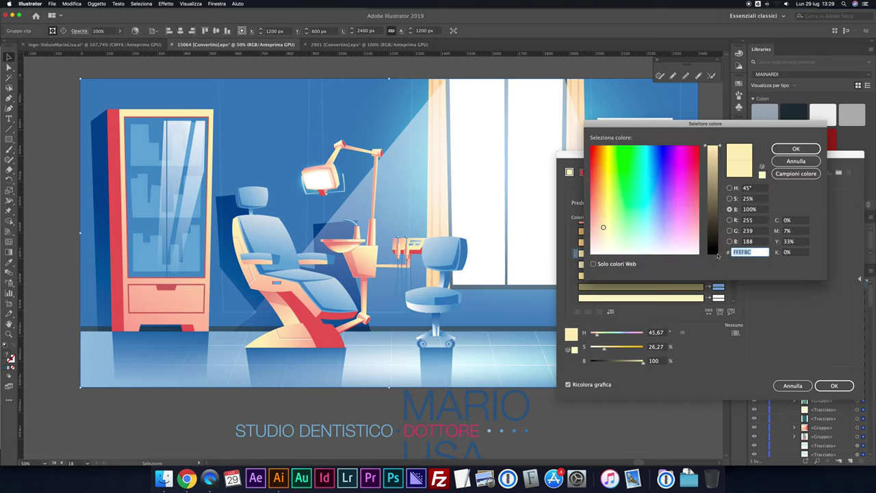
pyautogui.click(796, 174)
pyautogui.click(626, 160)
pyautogui.click(796, 149)
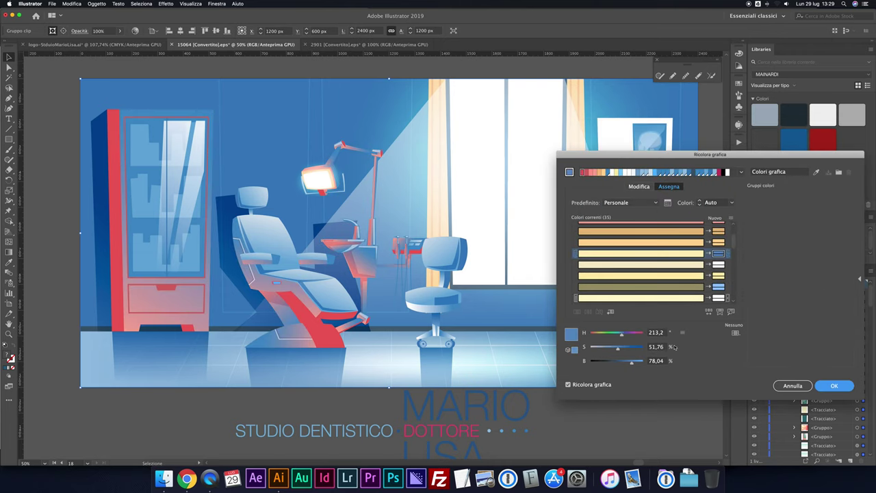
pyautogui.moveTo(624, 351)
pyautogui.mouseDown()
pyautogui.moveTo(597, 349)
pyautogui.moveTo(614, 350)
pyautogui.mouseUp()
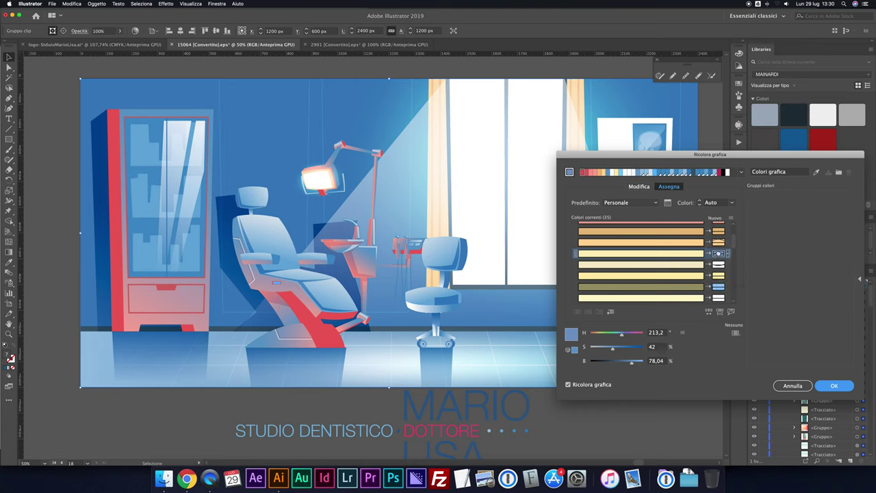
# - Replace that row's colour with a washed-out logo pink (H 338.77, S 4, B 91)
pyautogui.doubleClick(718, 253)
pyautogui.click(796, 173)
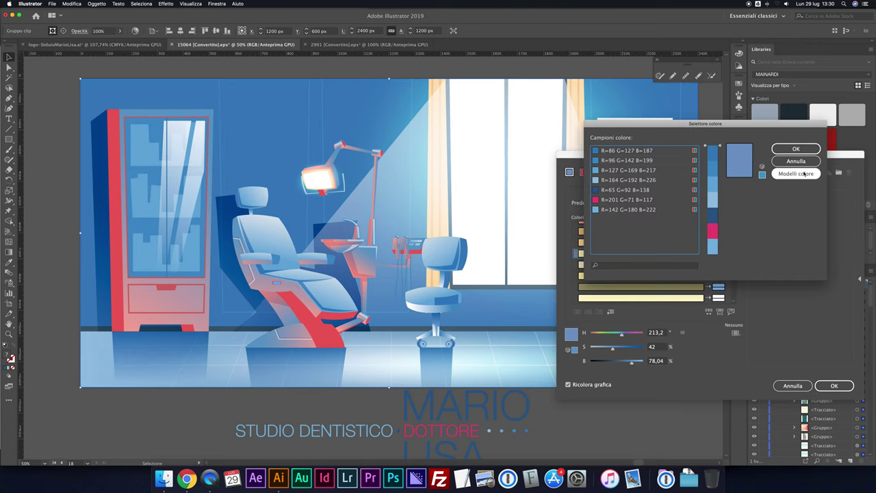
pyautogui.click(711, 230)
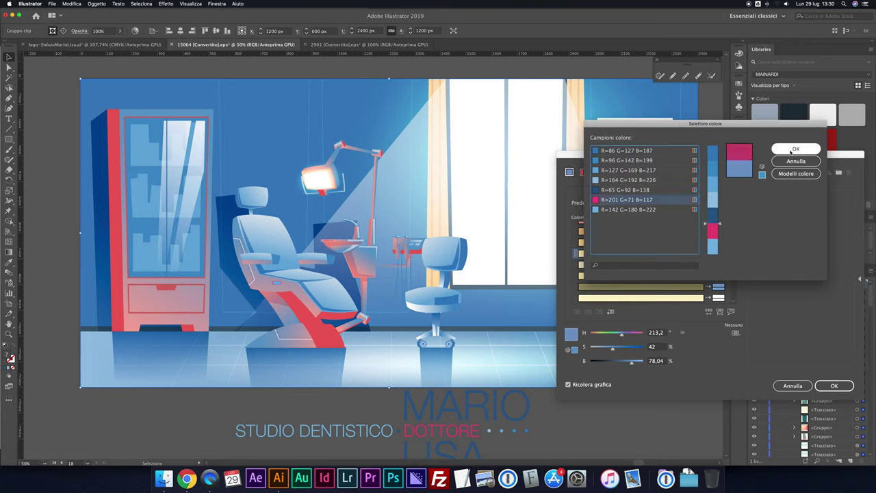
pyautogui.click(796, 148)
pyautogui.moveTo(624, 347)
pyautogui.mouseDown()
pyautogui.moveTo(594, 347)
pyautogui.moveTo(639, 361)
pyautogui.moveTo(593, 348)
pyautogui.mouseUp()
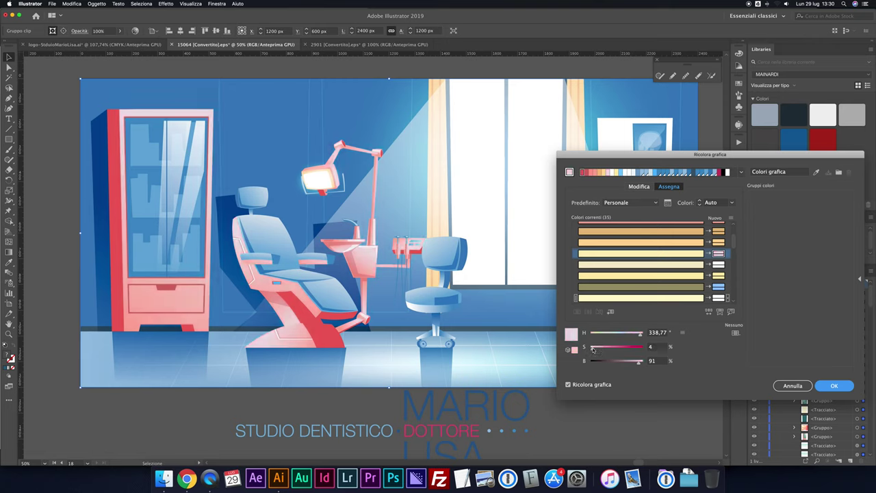
# - Map a tan row to a paler R=201 G=71 B=117 pink at full brightness
pyautogui.doubleClick(718, 242)
pyautogui.click(796, 174)
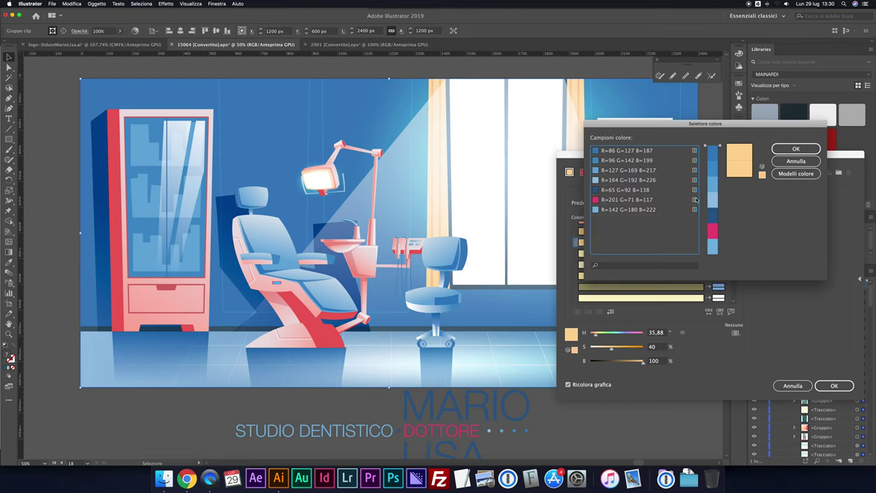
pyautogui.click(712, 232)
pyautogui.click(795, 149)
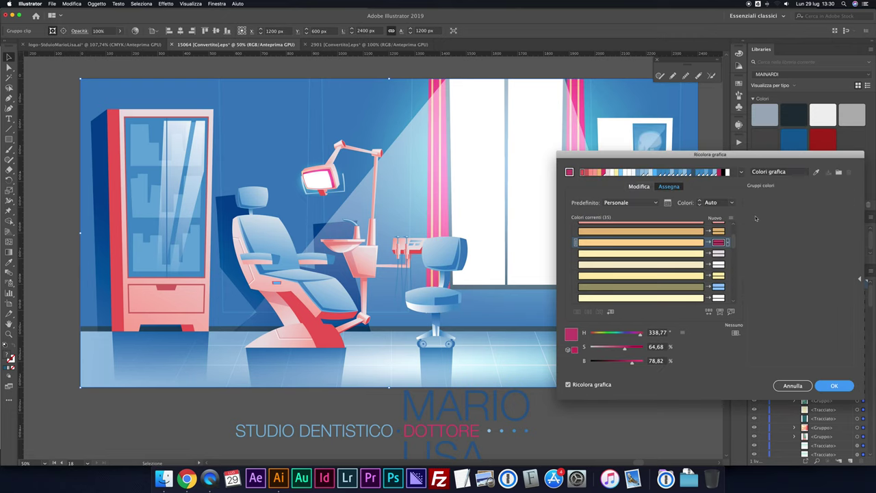
pyautogui.moveTo(633, 351); pyautogui.dragTo(606, 350)
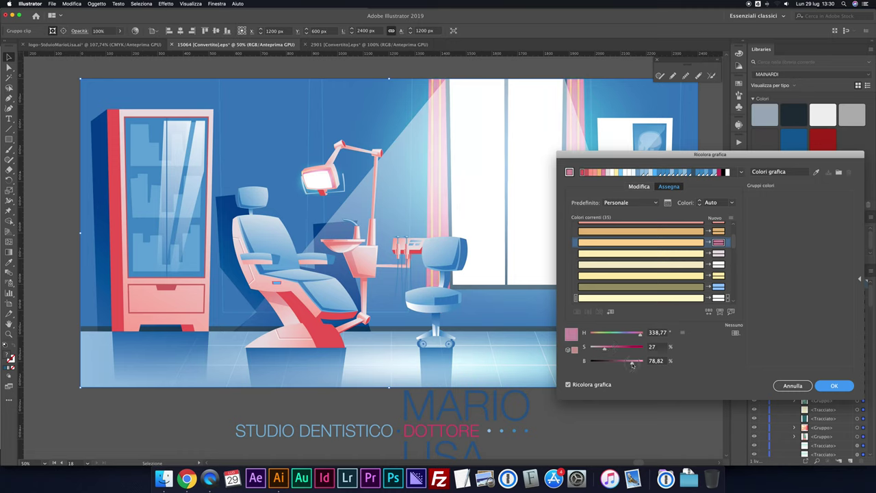
pyautogui.moveTo(631, 365); pyautogui.dragTo(653, 365)
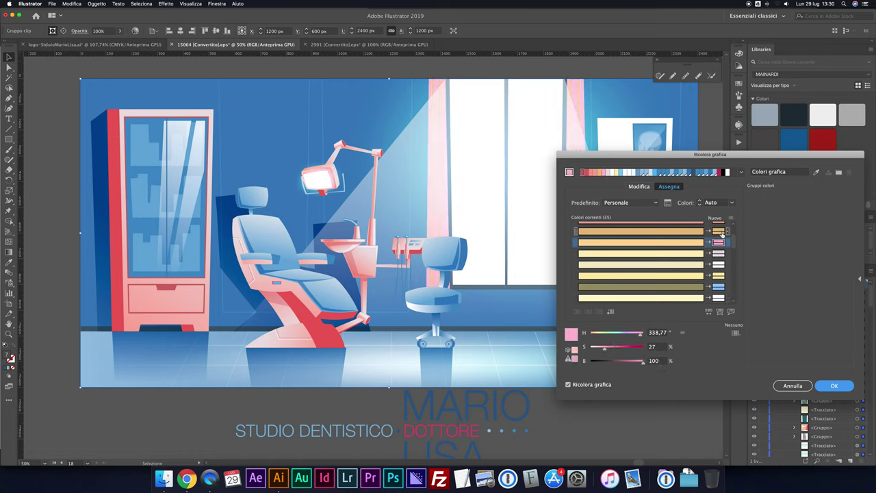
# - Map the orange row to the logo's magenta pink at H 338.77, S 54, B 100
pyautogui.doubleClick(718, 230)
pyautogui.click(796, 173)
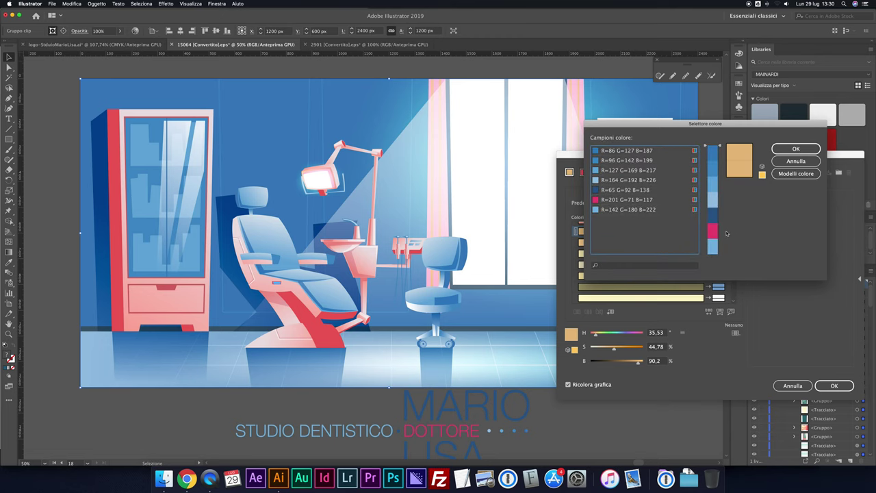
pyautogui.click(626, 199)
pyautogui.click(796, 149)
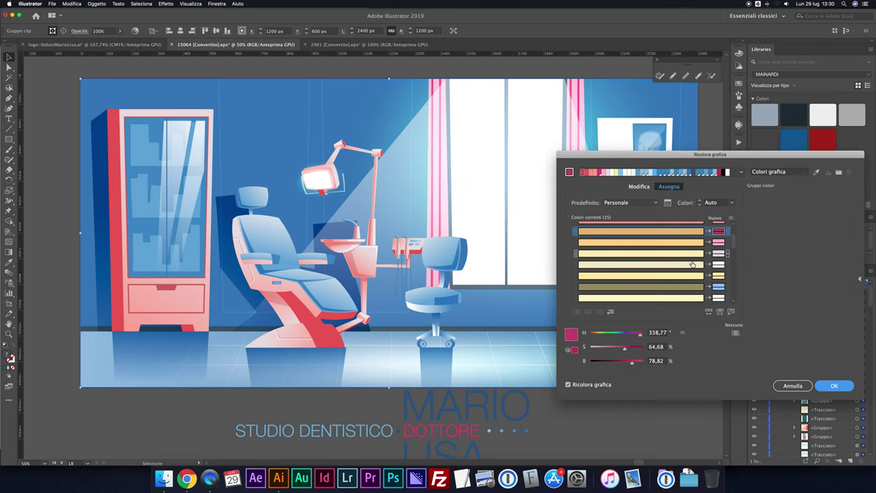
pyautogui.moveTo(624, 347); pyautogui.dragTo(607, 348)
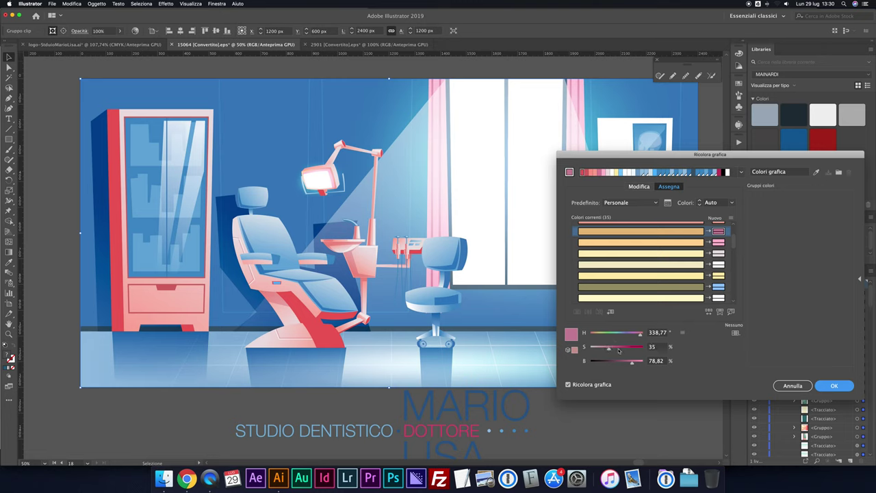
pyautogui.moveTo(633, 362); pyautogui.dragTo(662, 363)
pyautogui.click(623, 350)
pyautogui.scroll(3, 707, 251)
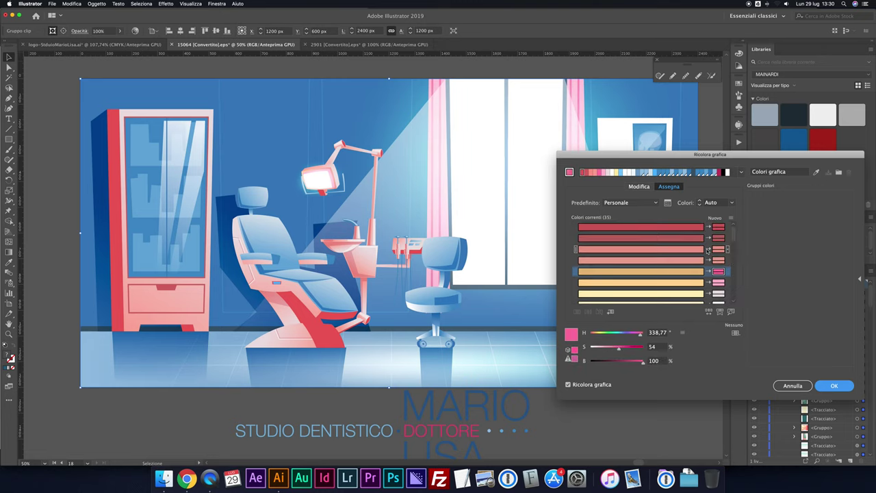
# - Map the fourth salmon row to a pale magenta pink (S 36, B 100)
pyautogui.doubleClick(719, 261)
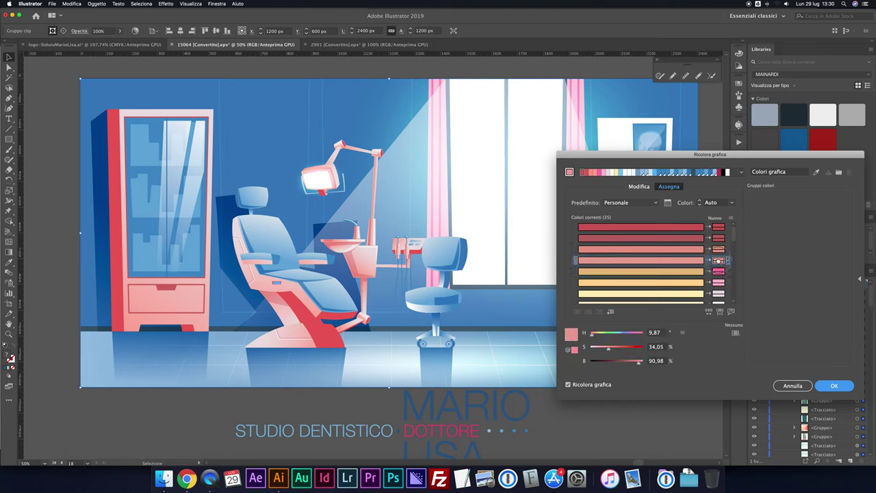
pyautogui.click(795, 173)
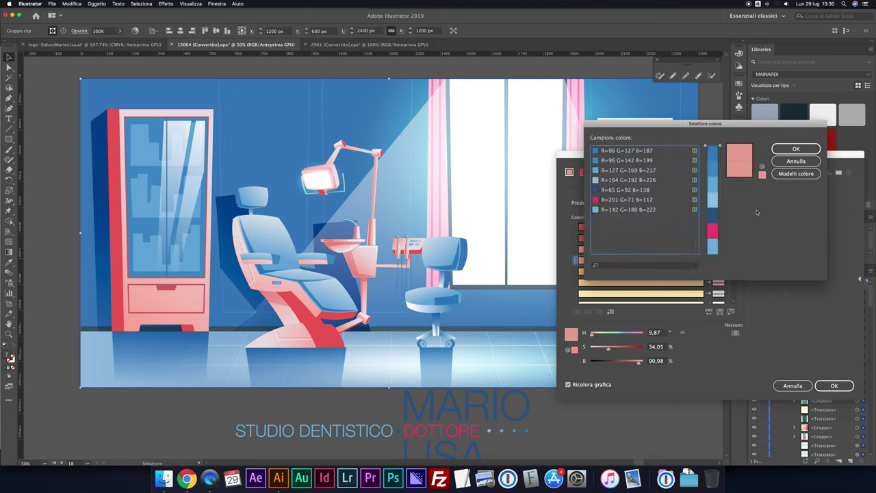
pyautogui.click(712, 231)
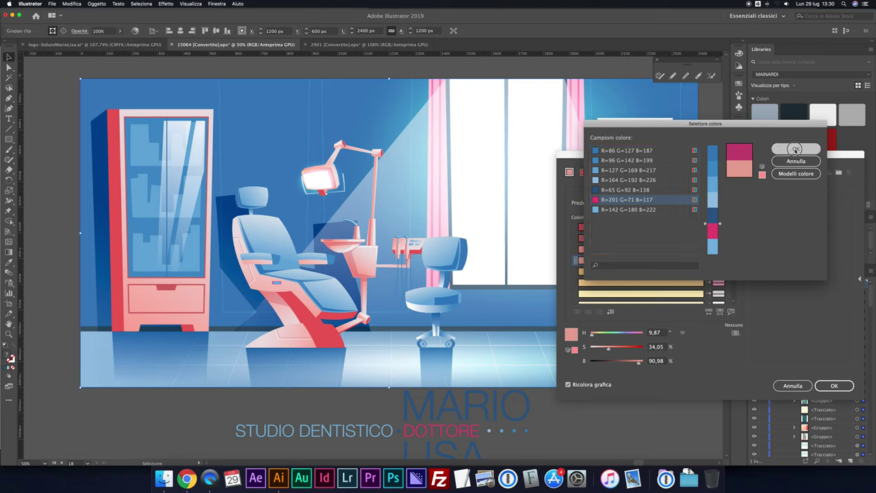
pyautogui.click(795, 149)
pyautogui.moveTo(624, 348)
pyautogui.mouseDown()
pyautogui.moveTo(599, 348)
pyautogui.moveTo(662, 363)
pyautogui.mouseUp()
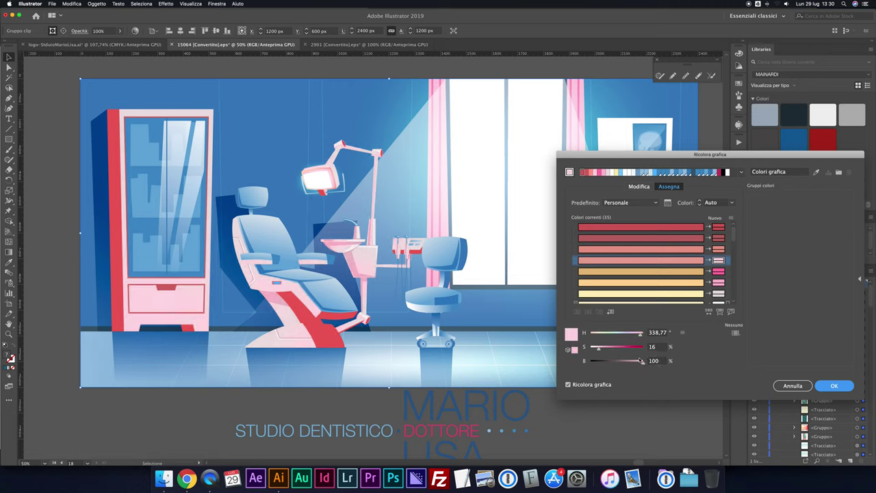
pyautogui.moveTo(605, 350); pyautogui.dragTo(609, 350)
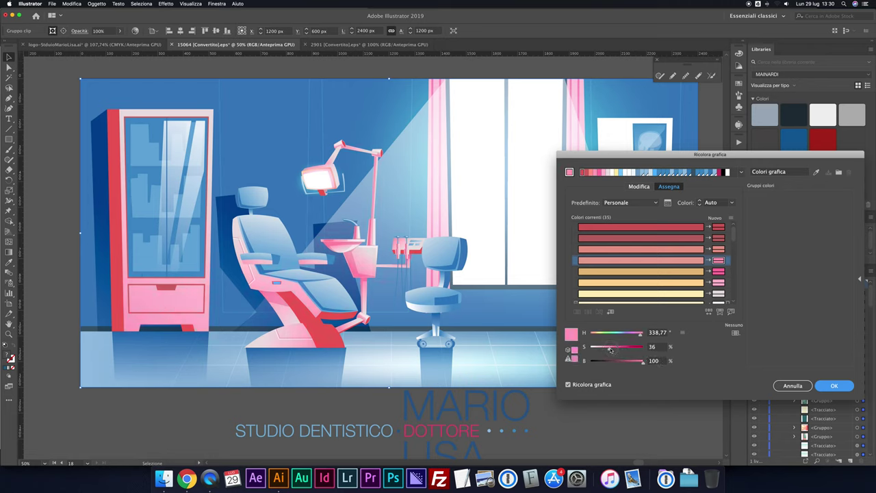
# - Map a lower salmon row to a darkened, maroon version of the magenta pink
pyautogui.doubleClick(718, 251)
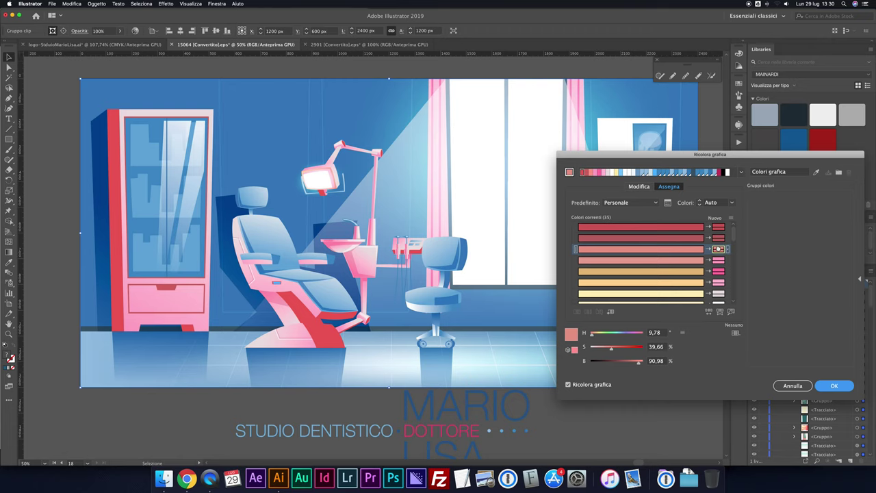
pyautogui.click(803, 174)
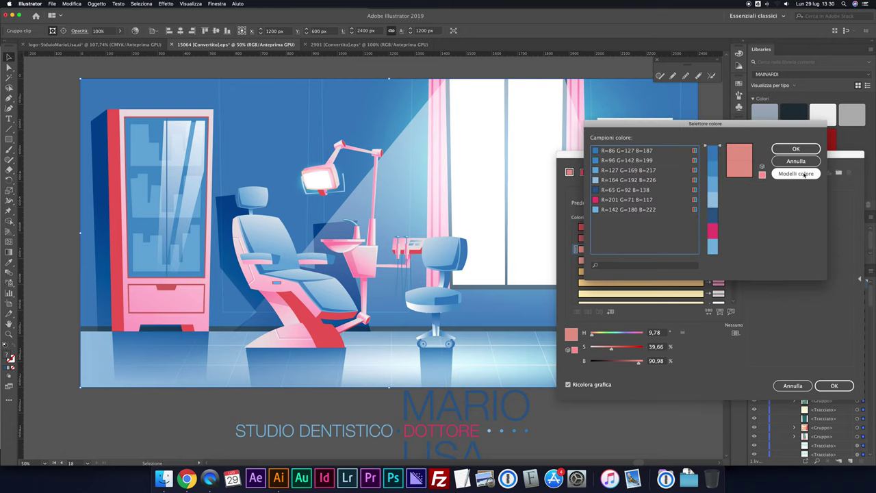
pyautogui.click(714, 231)
pyautogui.click(796, 148)
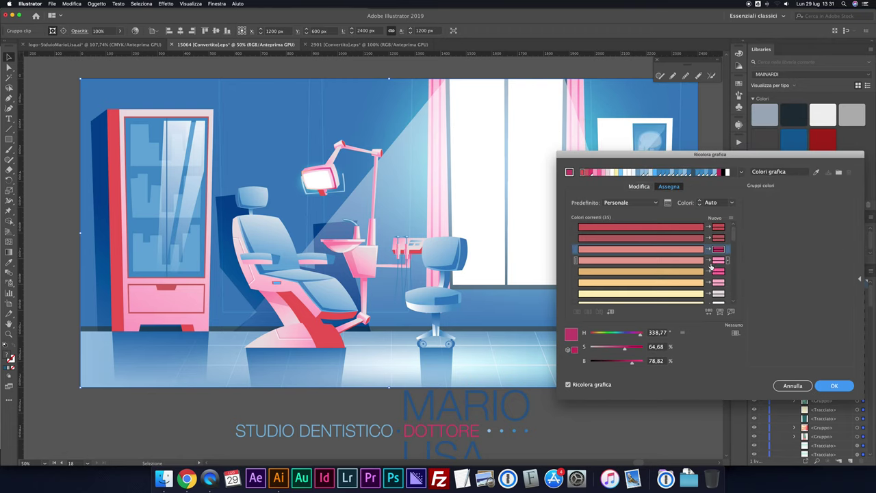
pyautogui.moveTo(631, 361)
pyautogui.mouseDown()
pyautogui.moveTo(617, 363)
pyautogui.moveTo(625, 364)
pyautogui.mouseUp()
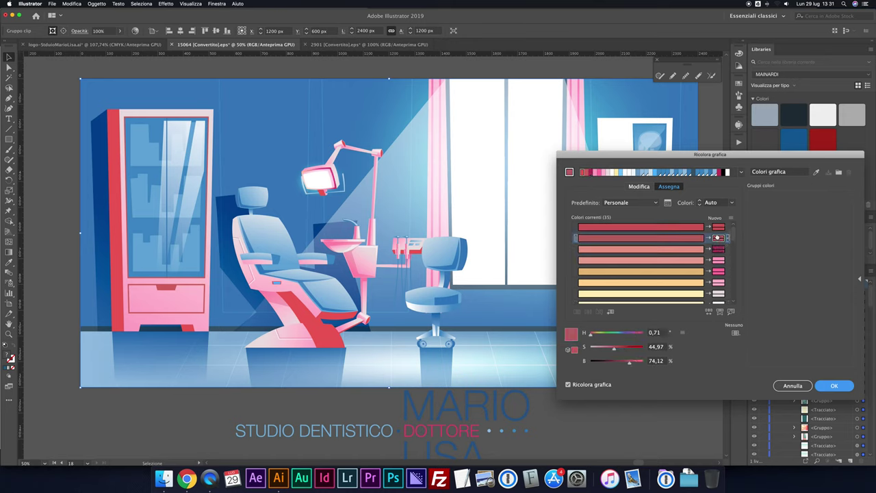
# - Map another salmon row to the R=201 G=71 B=117 pink with saturation lowered to 58
pyautogui.doubleClick(718, 238)
pyautogui.click(795, 173)
pyautogui.click(714, 230)
pyautogui.click(796, 148)
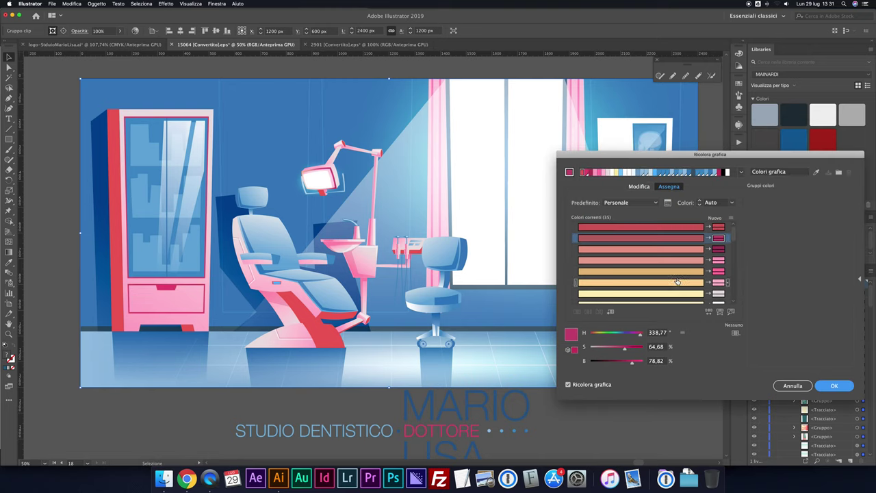
pyautogui.moveTo(634, 351)
pyautogui.mouseDown()
pyautogui.moveTo(618, 350)
pyautogui.moveTo(631, 349)
pyautogui.moveTo(614, 362)
pyautogui.moveTo(611, 350)
pyautogui.mouseUp()
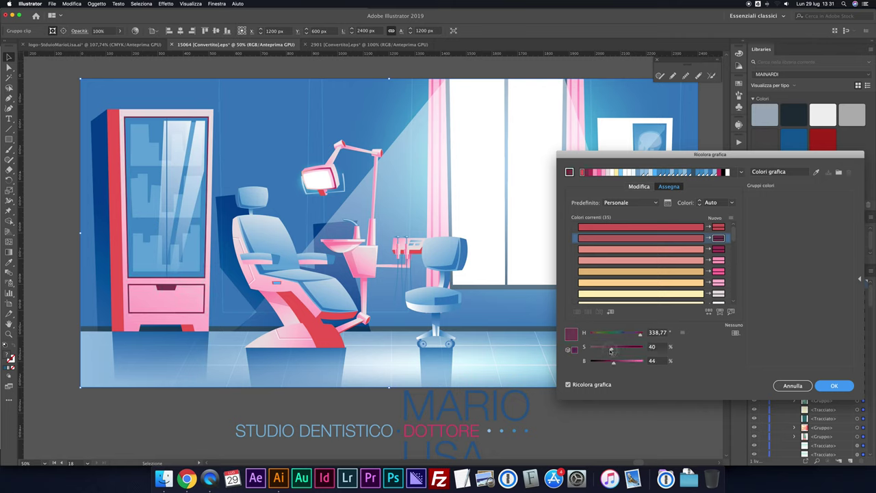
# - Map the top red row to a deep magenta pink (H 338.77, S 78, B 57)
pyautogui.doubleClick(718, 226)
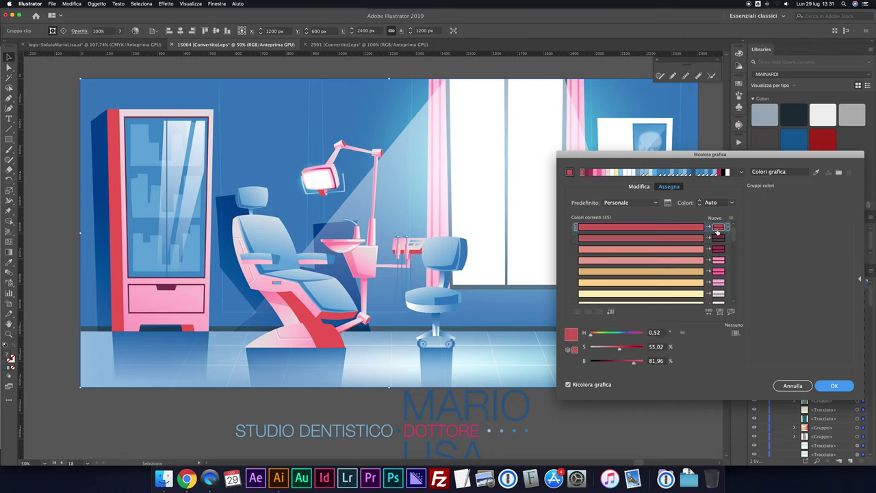
pyautogui.click(796, 174)
pyautogui.click(710, 234)
pyautogui.click(787, 152)
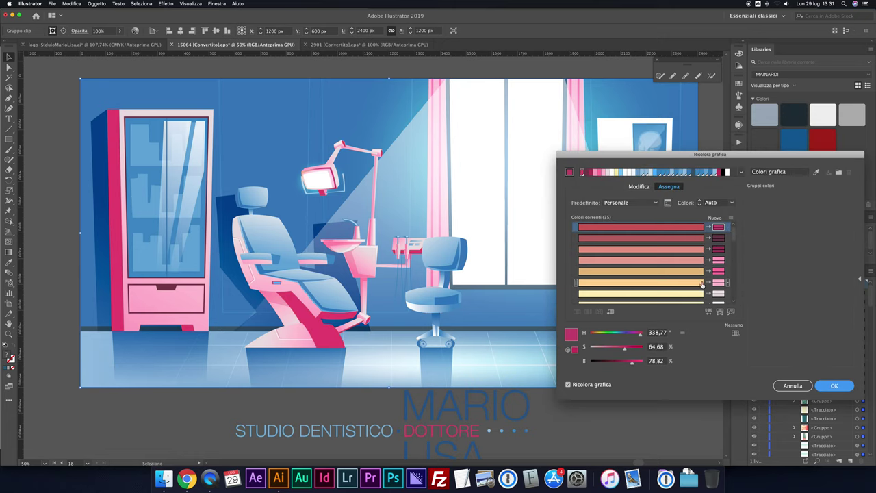
pyautogui.moveTo(629, 351)
pyautogui.mouseDown()
pyautogui.moveTo(613, 350)
pyautogui.moveTo(630, 351)
pyautogui.mouseUp()
pyautogui.moveTo(630, 363)
pyautogui.mouseDown()
pyautogui.moveTo(619, 364)
pyautogui.moveTo(623, 349)
pyautogui.mouseUp()
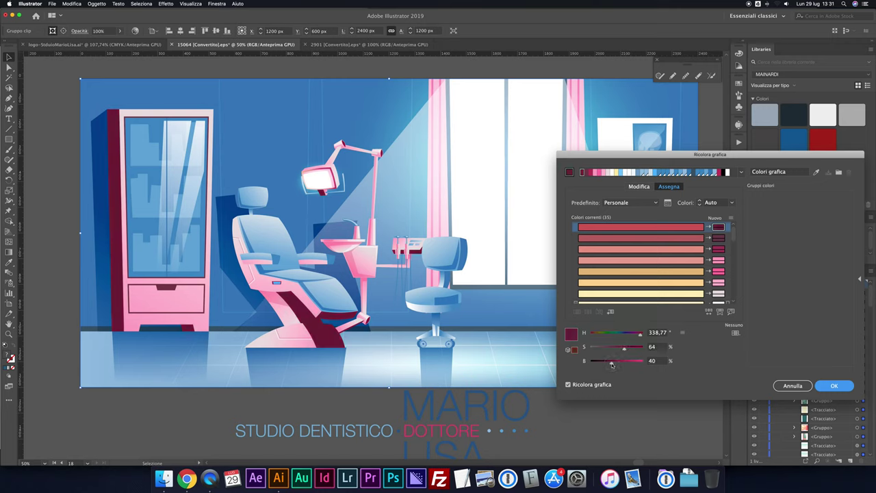
pyautogui.moveTo(623, 347)
pyautogui.mouseDown()
pyautogui.moveTo(631, 347)
pyautogui.moveTo(622, 364)
pyautogui.mouseUp()
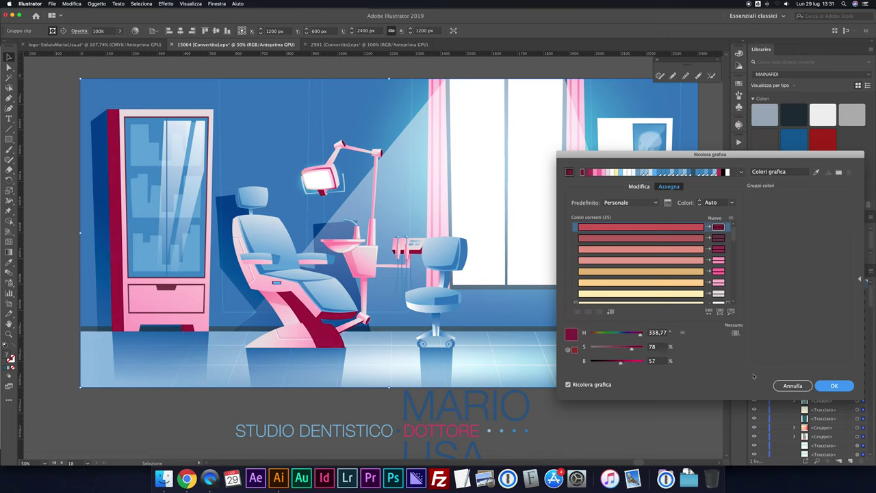
# - Apply the recolour, then toggle undo/redo twice to compare the teal original with the blue-pink version
pyautogui.click(830, 386)
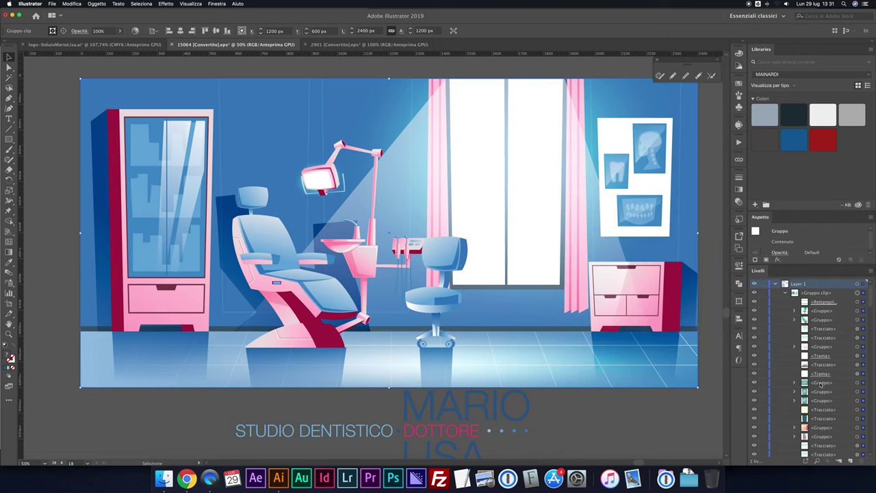
pyautogui.click(709, 260)
pyautogui.hotkey('ctrl', 'z')
pyautogui.hotkey('ctrl', 'z')
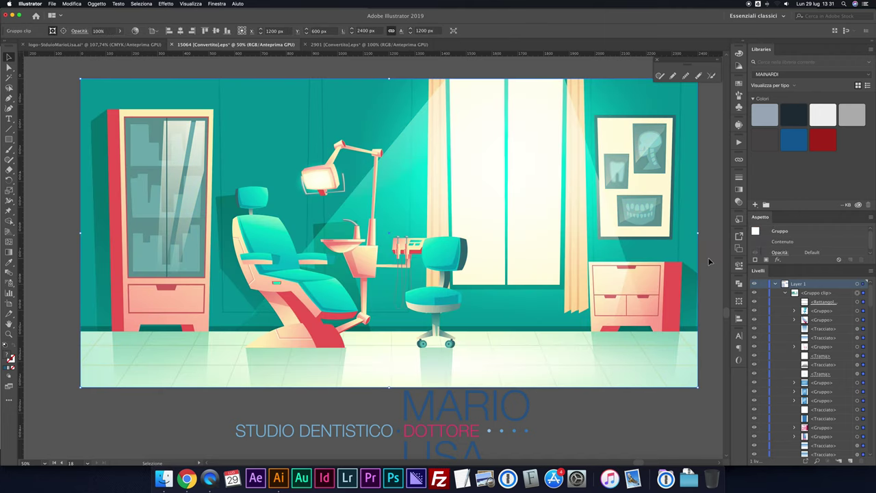
pyautogui.hotkey('ctrl', 'shift', 'z')
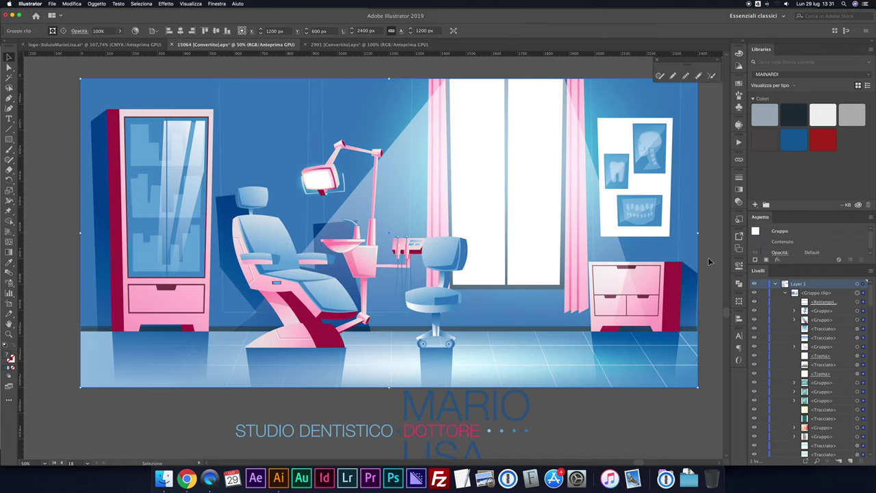
pyautogui.hotkey('ctrl', 'z')
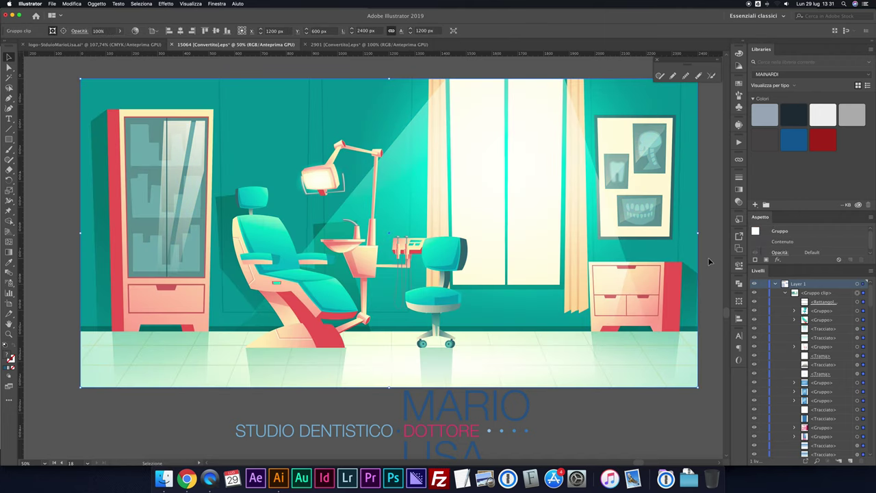
pyautogui.hotkey('ctrl', 'shift', 'z')
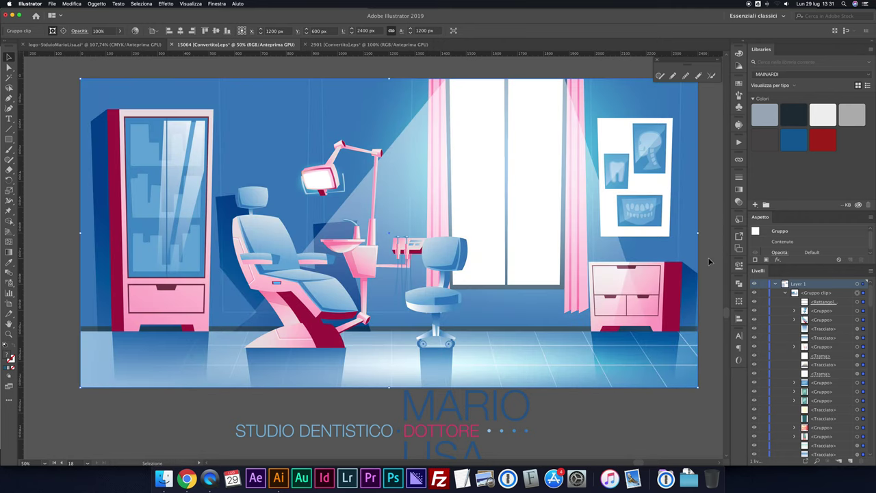